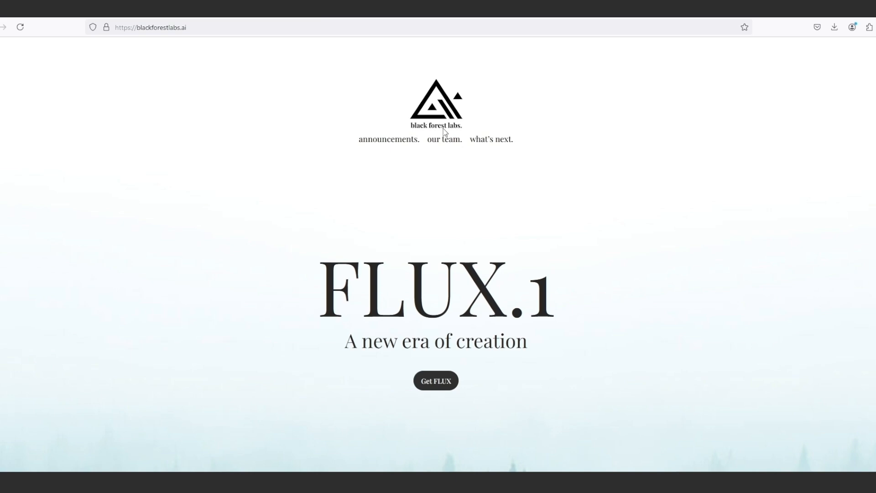
Look through the FLUX.1 showcase gallery on the Black Forest Labs home page and return to its header.
{"action": "double_click", "coordinate": [438, 128]}
{"action": "scroll", "coordinate": [450, 234], "scroll_direction": "down", "scroll_amount": 5}
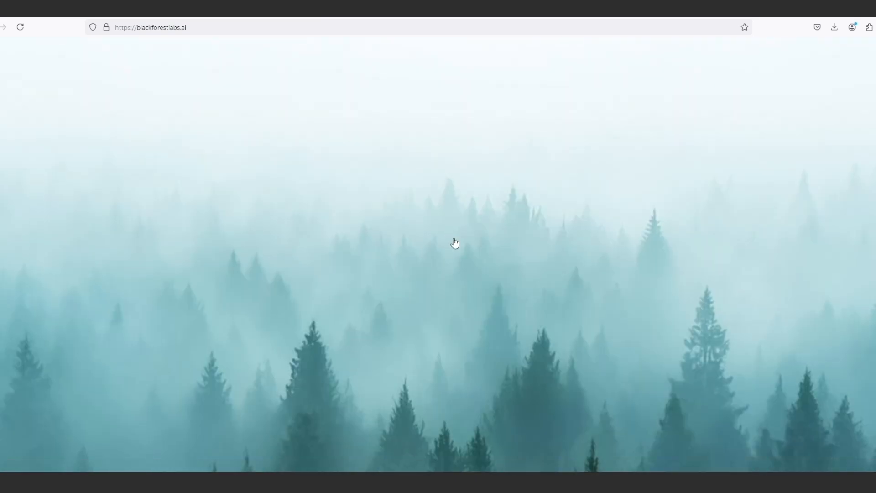
{"action": "scroll", "coordinate": [454, 243], "scroll_direction": "down", "scroll_amount": 15}
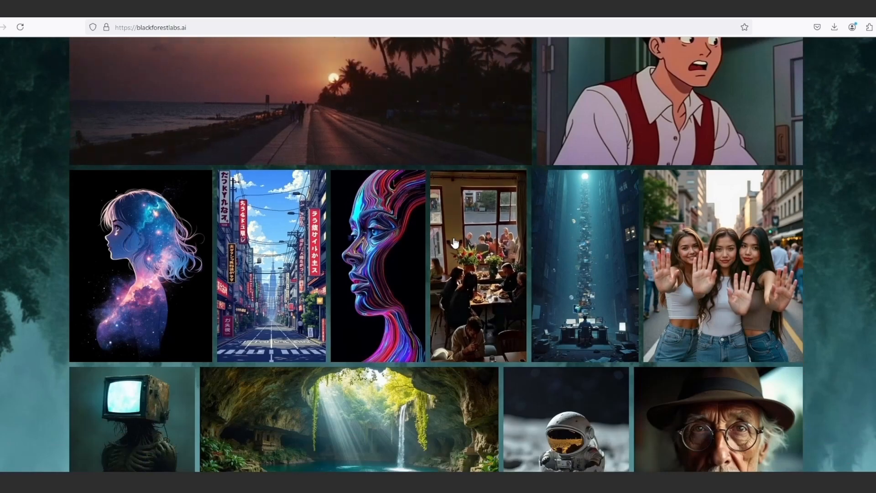
{"action": "scroll", "coordinate": [454, 242], "scroll_direction": "down", "scroll_amount": 15}
{"action": "scroll", "coordinate": [454, 242], "scroll_direction": "up", "scroll_amount": 15}
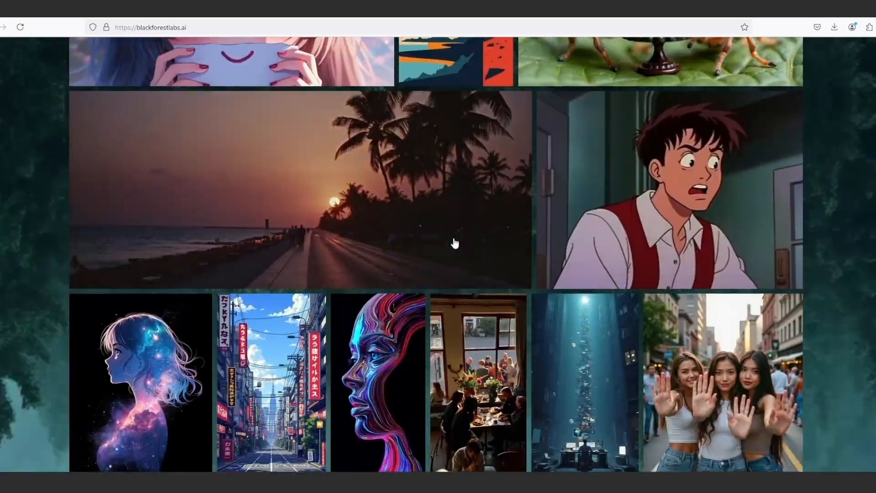
{"action": "scroll", "coordinate": [454, 243], "scroll_direction": "up", "scroll_amount": 15}
{"action": "scroll", "coordinate": [454, 242], "scroll_direction": "up", "scroll_amount": 6}
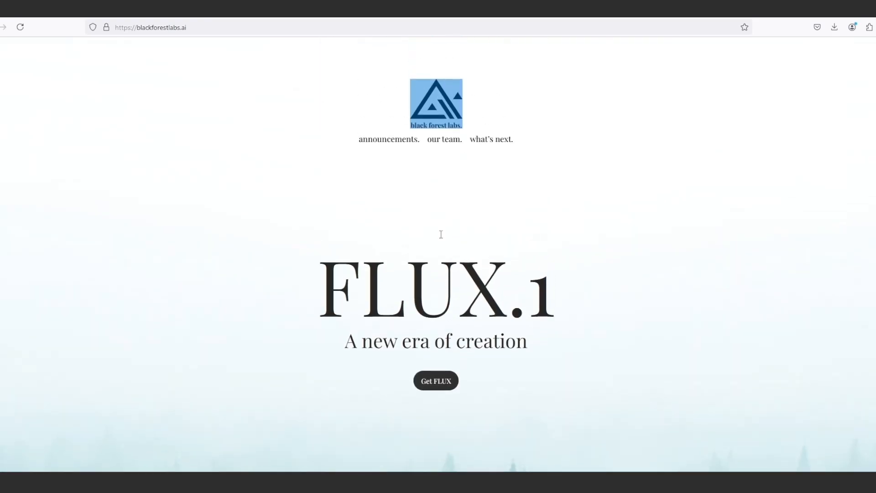
{"action": "left_click", "coordinate": [440, 234]}
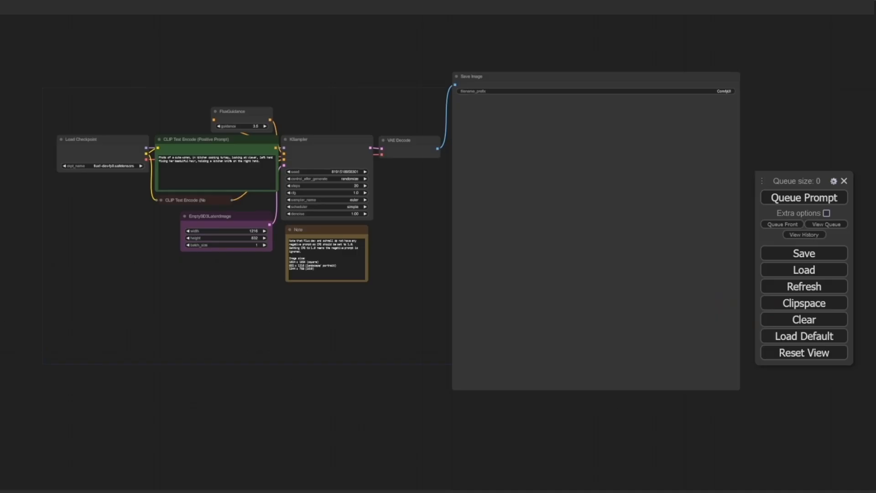
{"action": "mouse_move", "coordinate": [438, 333]}
{"action": "left_mouse_down"}
{"action": "mouse_move", "coordinate": [436, 314]}
{"action": "mouse_move", "coordinate": [431, 345]}
{"action": "left_mouse_up"}
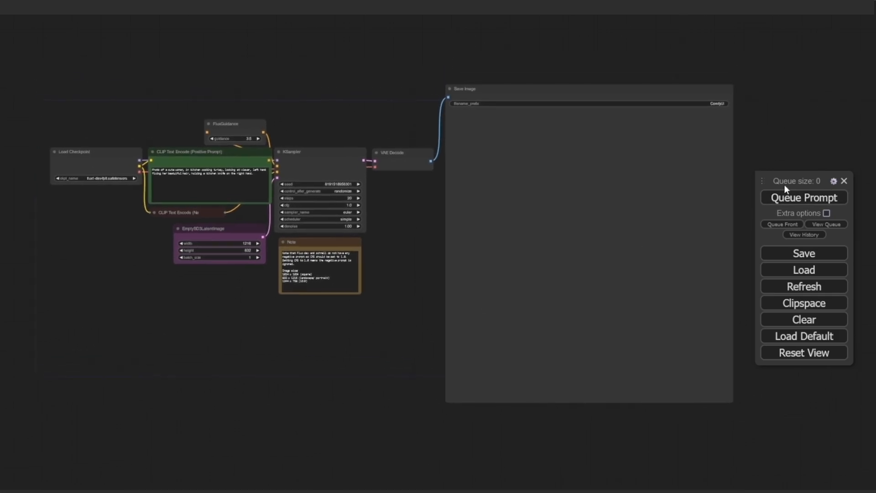
{"action": "left_click_drag", "start_coordinate": [786, 181], "coordinate": [778, 157]}
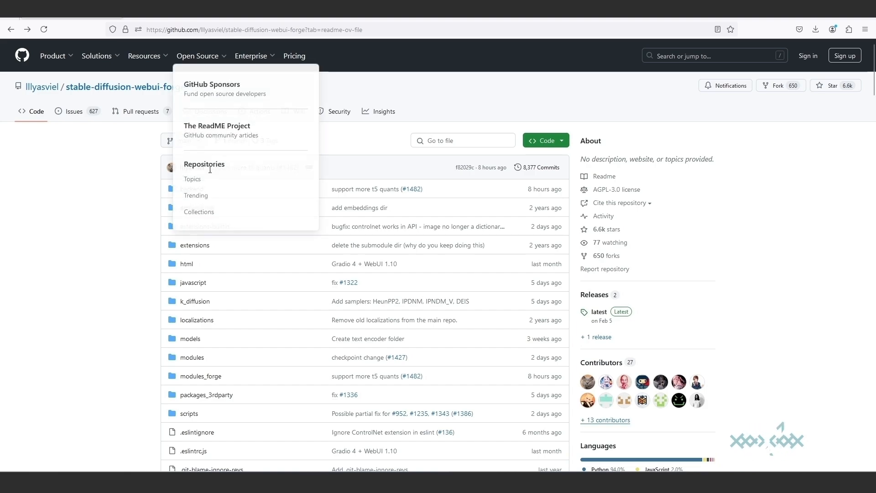
Read the Installing Forge instructions and download options in the README of the stable-diffusion-webui-forge GitHub repository.
{"action": "scroll", "coordinate": [214, 177], "scroll_direction": "down", "scroll_amount": 2}
{"action": "scroll", "coordinate": [214, 177], "scroll_direction": "down", "scroll_amount": 10}
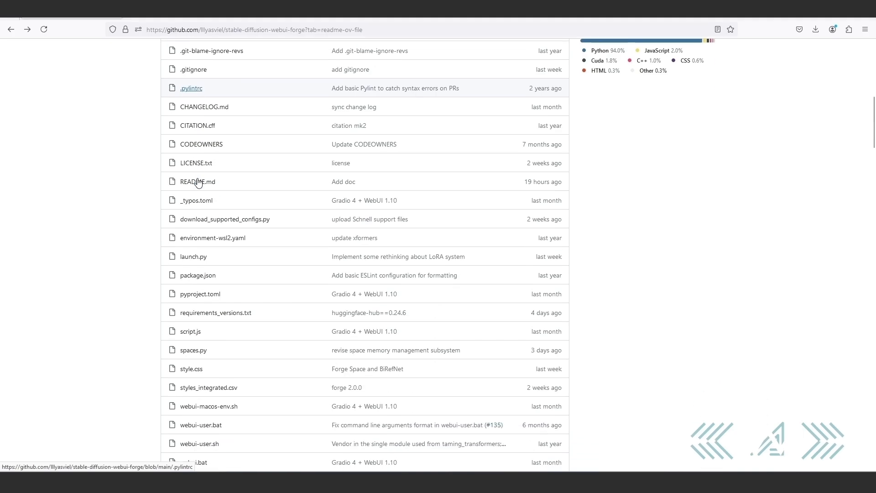
{"action": "scroll", "coordinate": [198, 181], "scroll_direction": "down", "scroll_amount": 15}
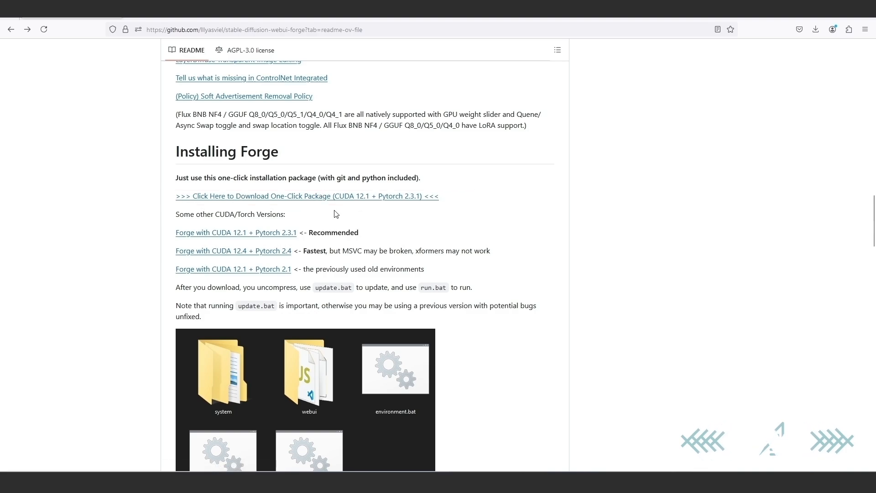
{"action": "scroll", "coordinate": [336, 214], "scroll_direction": "down", "scroll_amount": 1}
{"action": "scroll", "coordinate": [336, 214], "scroll_direction": "down", "scroll_amount": 8}
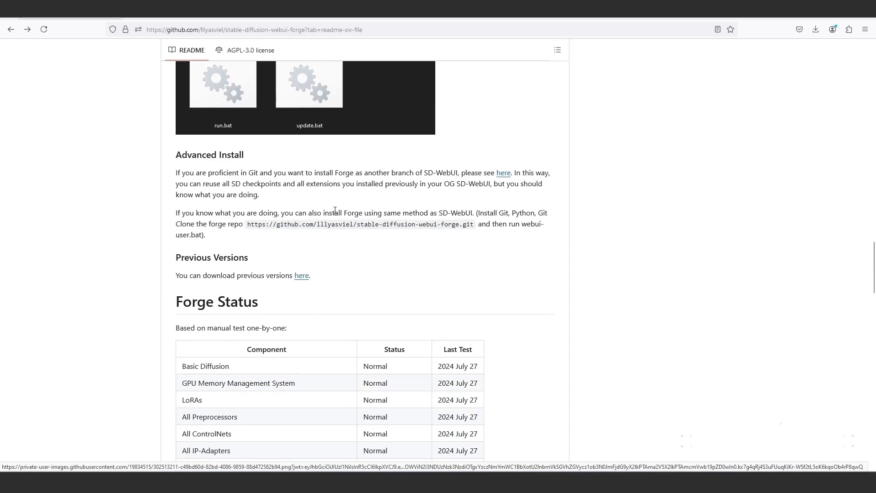
{"action": "scroll", "coordinate": [335, 211], "scroll_direction": "down", "scroll_amount": 1}
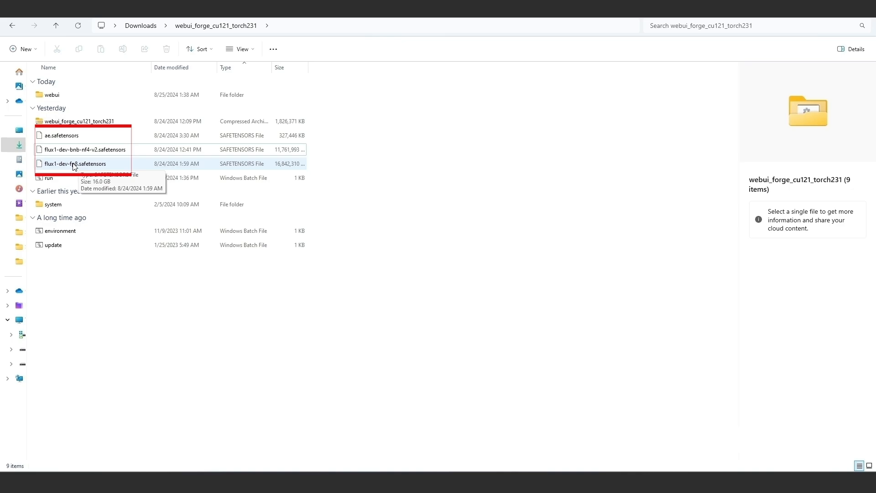
Check the model files flux1-dev-fp8.safetensors and ae.safetensors in the webui_forge_cu121_torch231 folder in File Explorer.
{"action": "left_click", "coordinate": [74, 165]}
{"action": "left_click", "coordinate": [73, 136]}
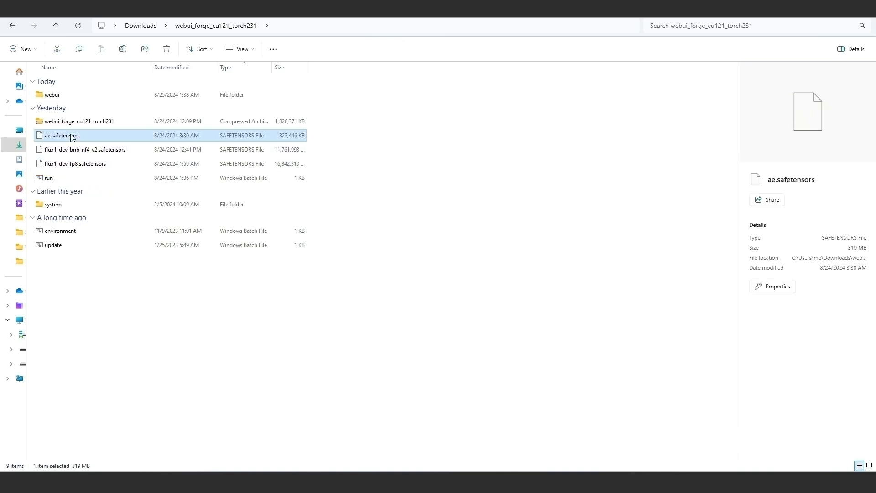
Switch to Hugging Face in the browser, search for "lll" and view the repository files of lllyasviel/flux1-dev-bnb-nf4.
{"action": "left_click", "coordinate": [382, 482]}
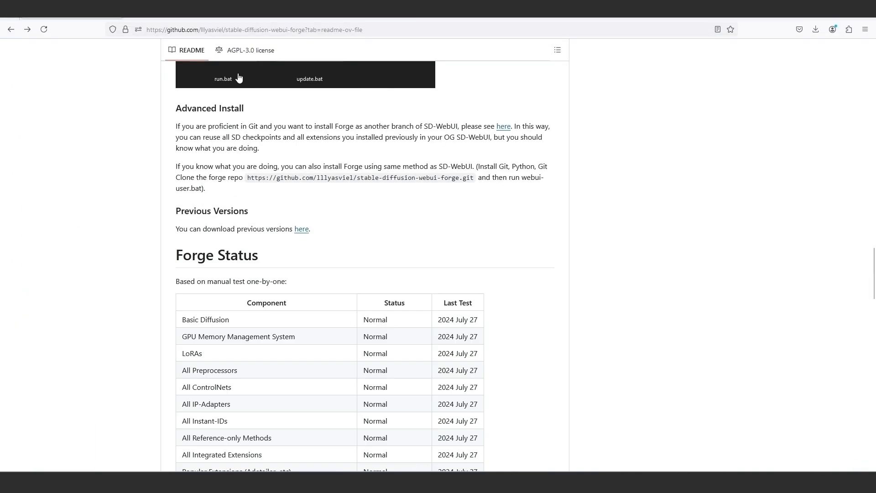
{"action": "left_click", "coordinate": [167, 17]}
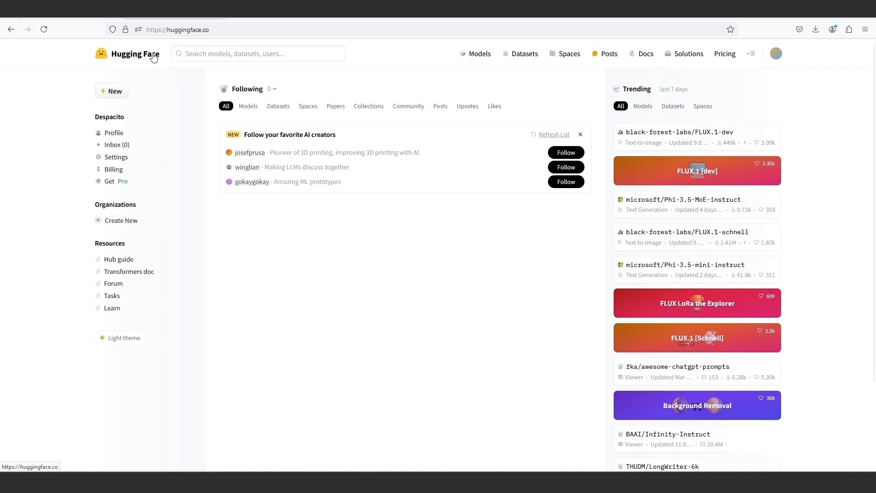
{"action": "left_click", "coordinate": [210, 50]}
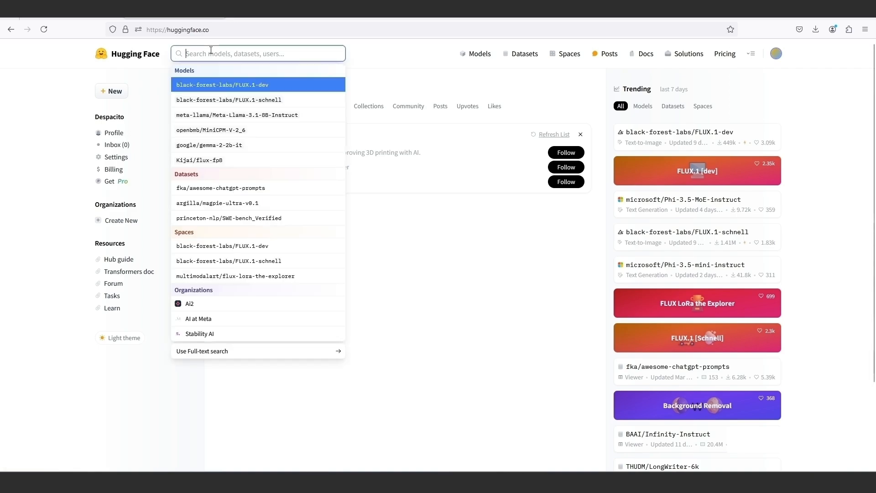
{"action": "type", "text": "lll"}
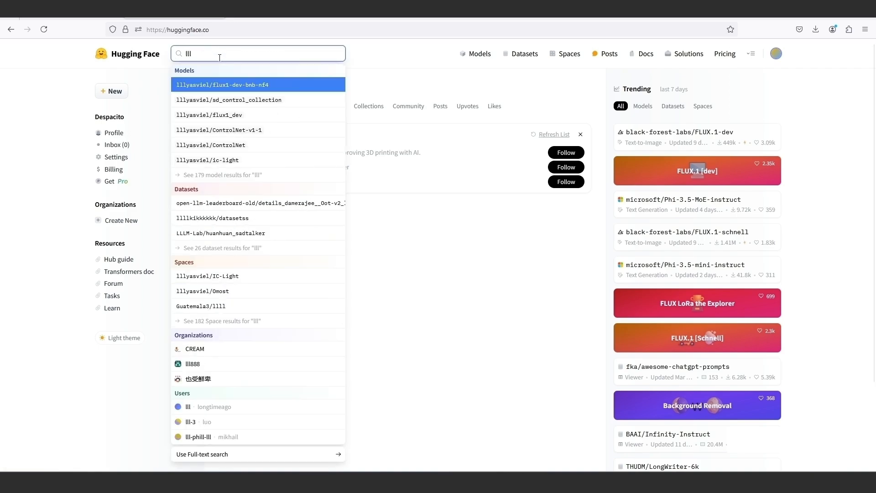
{"action": "left_click", "coordinate": [237, 88]}
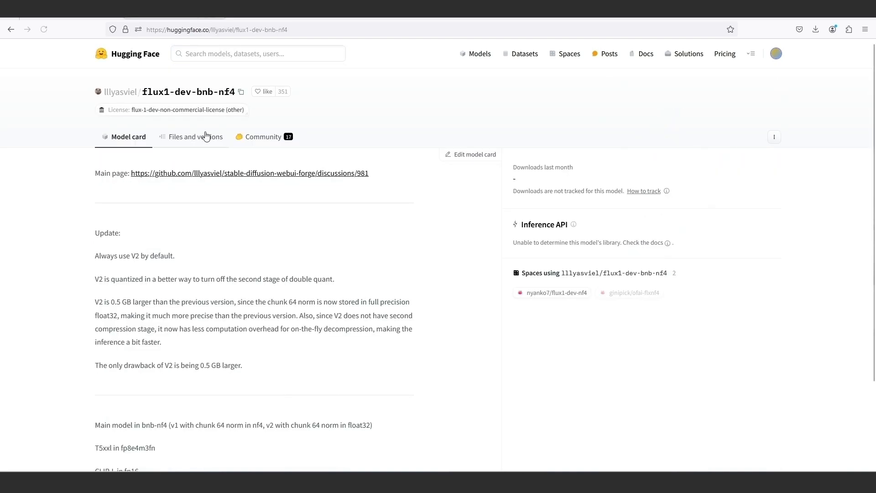
{"action": "left_click", "coordinate": [202, 138]}
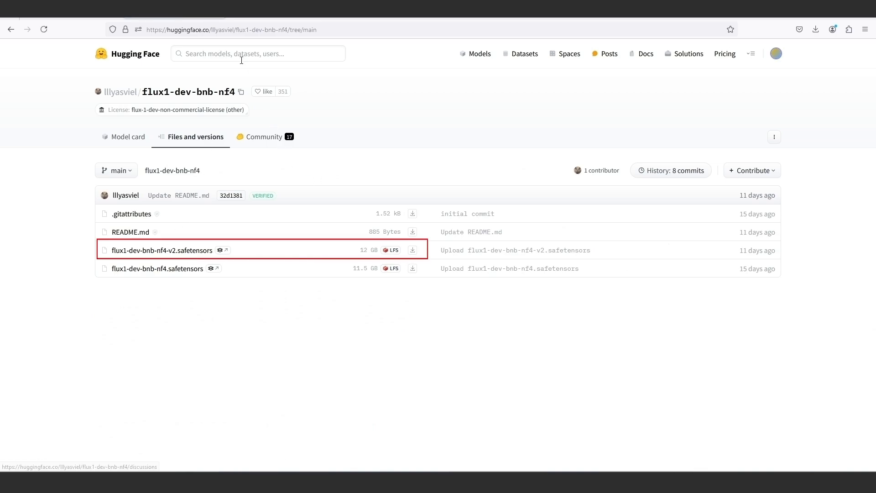
Search Hugging Face for "lll" again and view the repository files of lllyasviel/flux1_dev.
{"action": "left_click", "coordinate": [240, 54]}
{"action": "type", "text": "lll"}
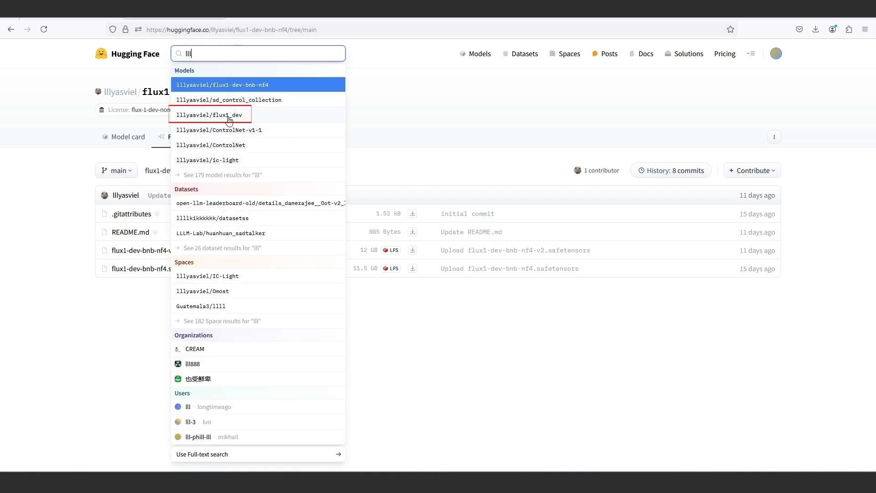
{"action": "left_click", "coordinate": [221, 120]}
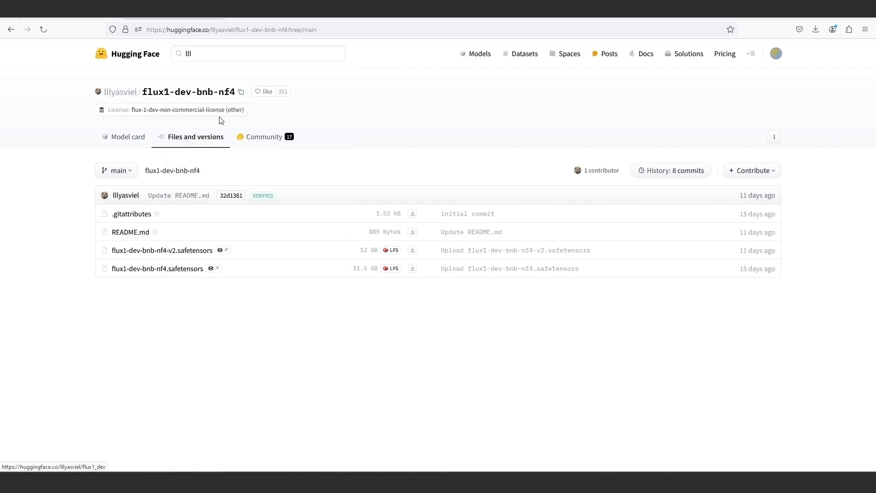
{"action": "left_click", "coordinate": [200, 140]}
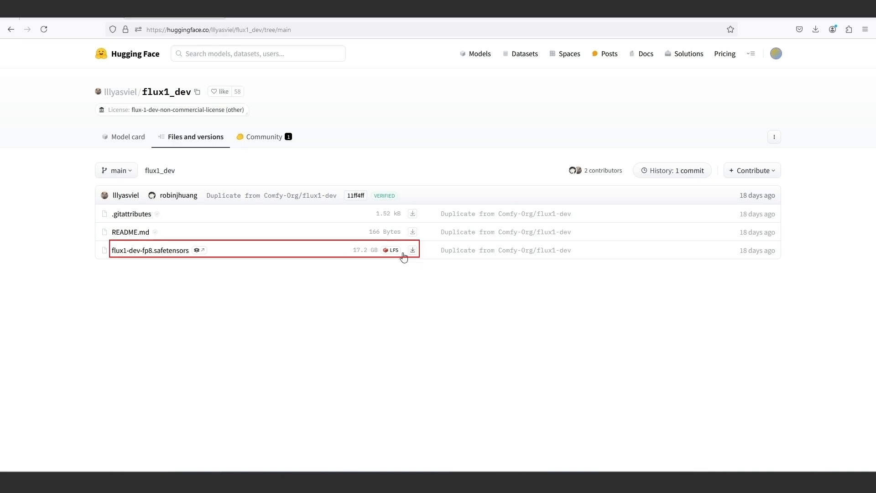
Search Hugging Face for "flux1" and open the repository files of black-forest-labs/FLUX.1-schnell.
{"action": "left_click", "coordinate": [234, 57]}
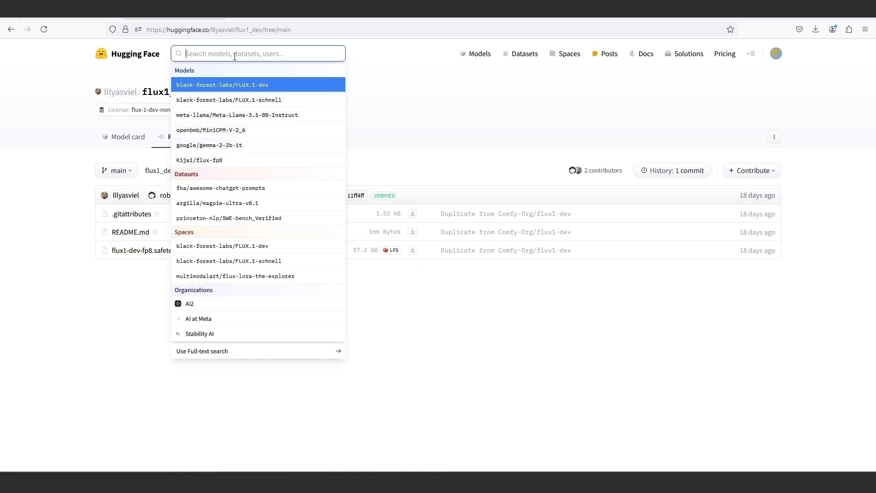
{"action": "type", "text": "flux1"}
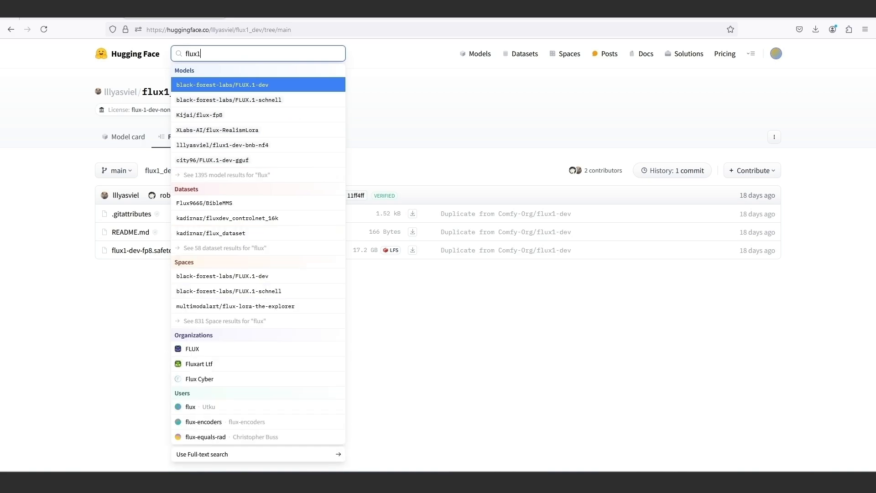
{"action": "left_click", "coordinate": [226, 101]}
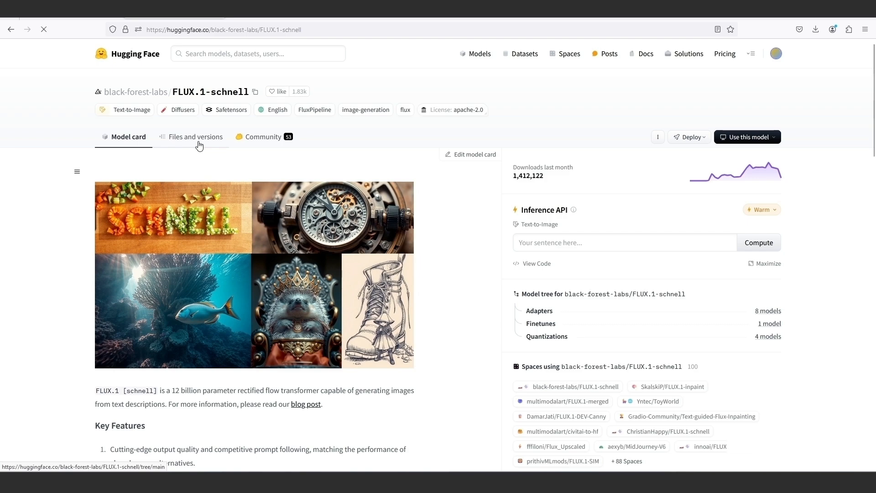
{"action": "left_click", "coordinate": [198, 145]}
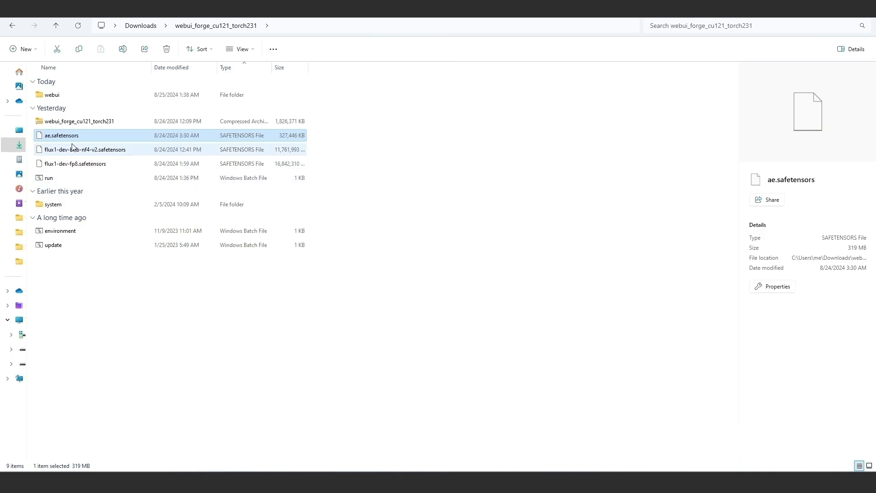
Extract the webui_forge_cu121_torch231 archive into the current folder with WinRAR.
{"action": "left_click", "coordinate": [77, 123]}
{"action": "right_click", "coordinate": [76, 127]}
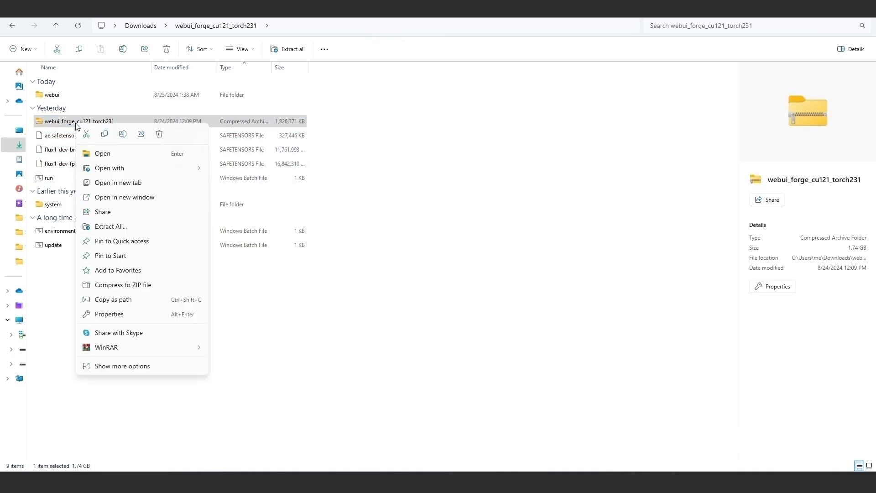
{"action": "mouse_move", "coordinate": [153, 347]}
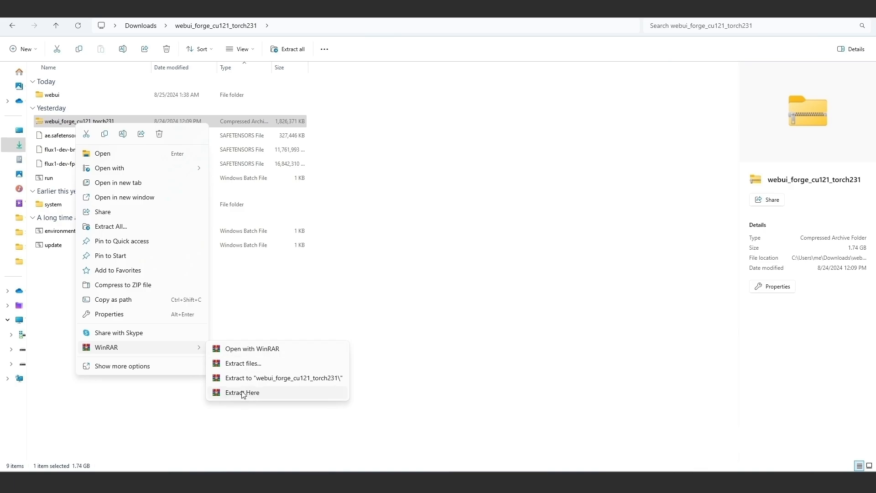
{"action": "left_click", "coordinate": [243, 393]}
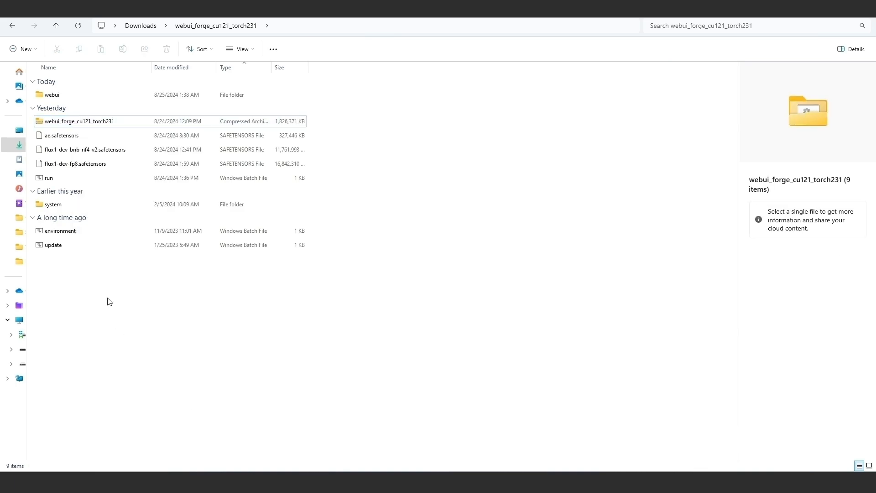
Run the update batch file in the Forge folder and dismiss its console window.
{"action": "left_click", "coordinate": [54, 232]}
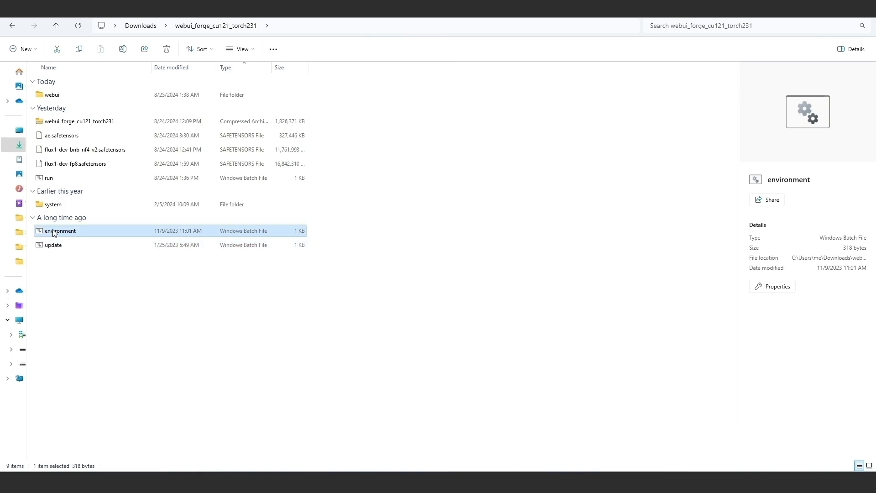
{"action": "left_click", "coordinate": [47, 177]}
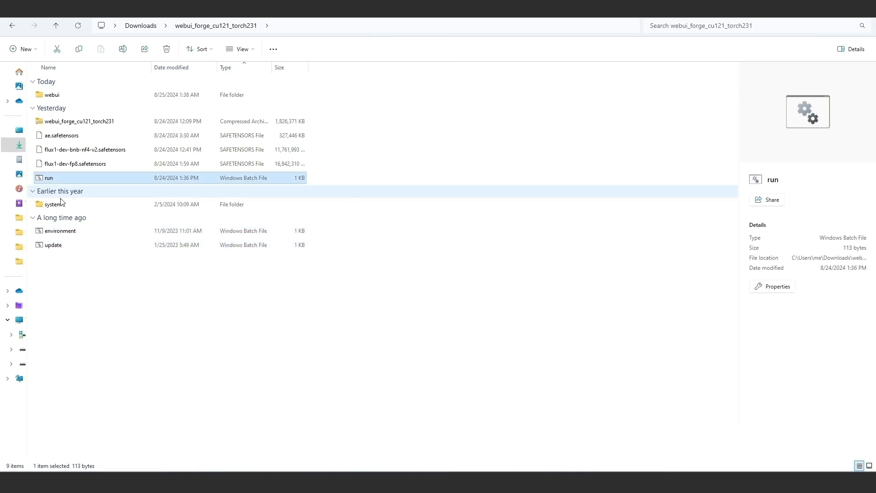
{"action": "left_click", "coordinate": [53, 246]}
{"action": "double_click", "coordinate": [54, 246]}
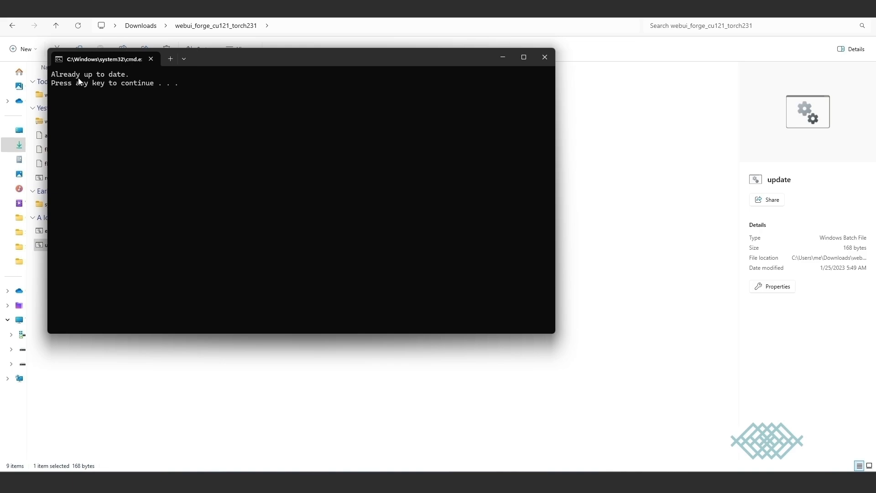
{"action": "key", "text": "Return"}
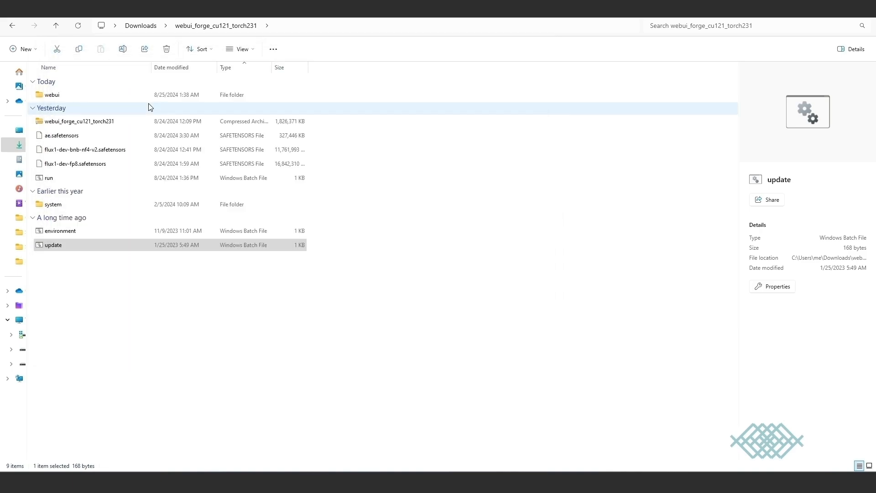
{"action": "left_click", "coordinate": [83, 270]}
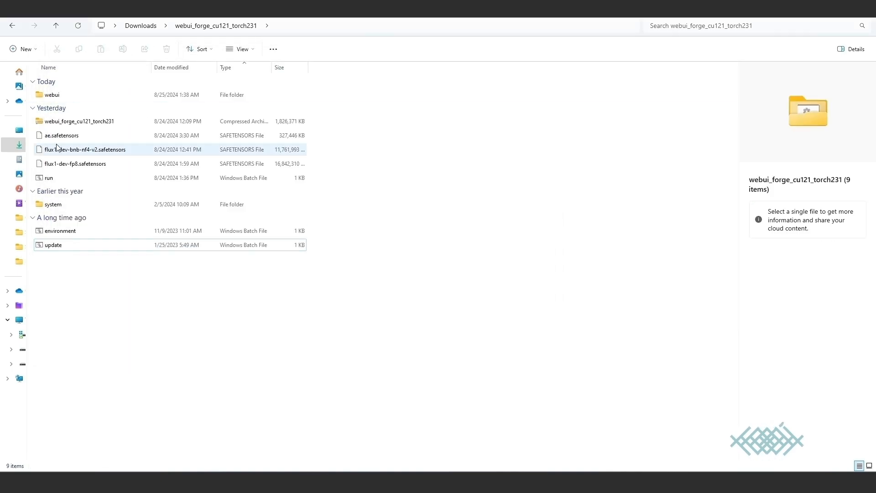
Open the webui-user batch file from the webui folder in Notepad and examine its COMMANDLINE_ARGS line.
{"action": "double_click", "coordinate": [54, 94]}
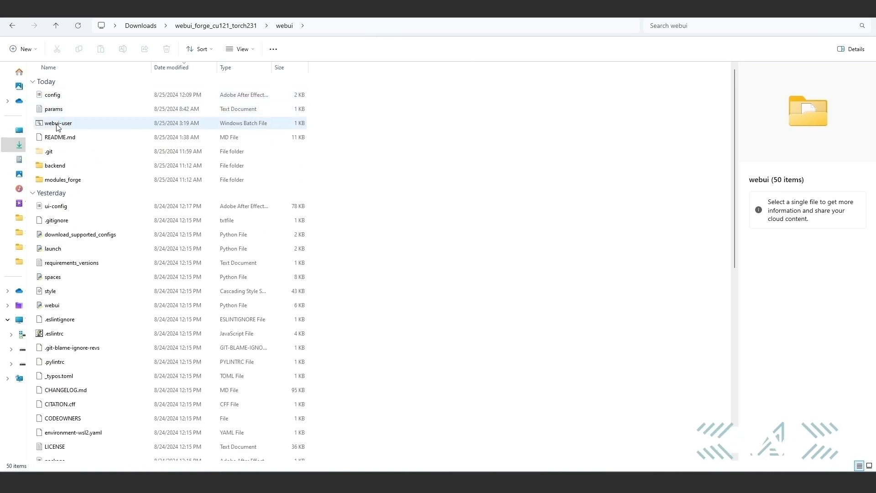
{"action": "right_click", "coordinate": [53, 125]}
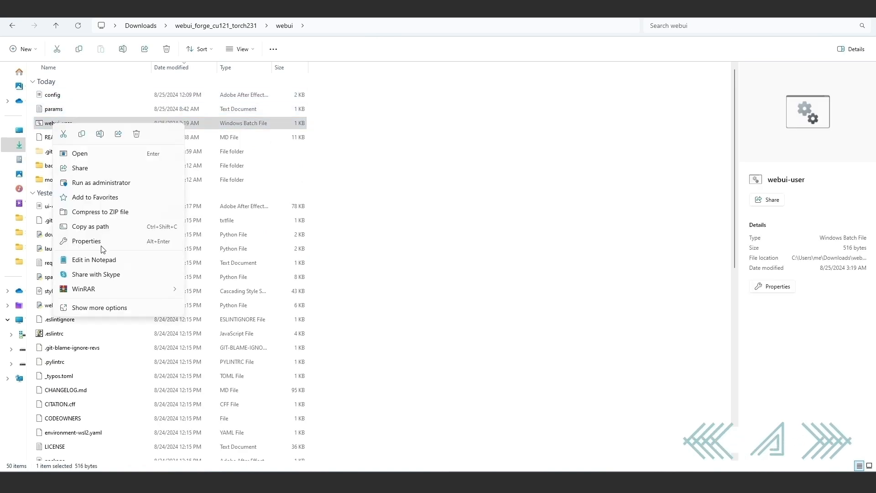
{"action": "left_click", "coordinate": [100, 261]}
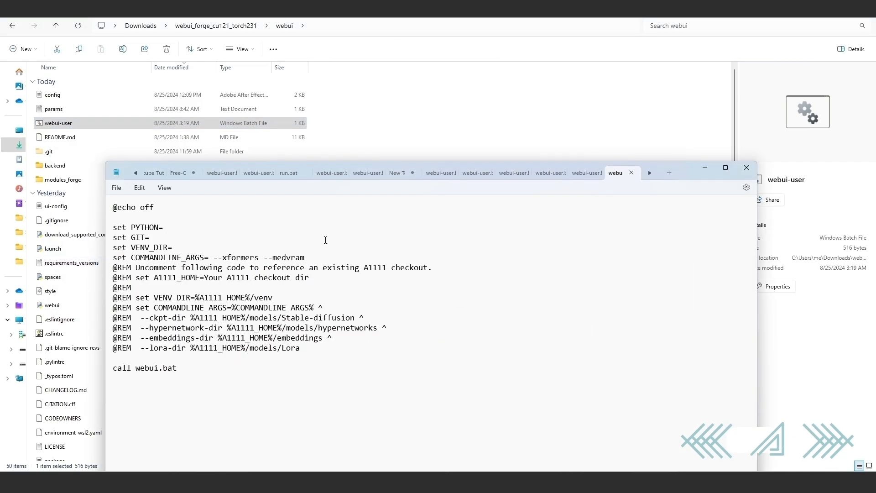
{"action": "left_click", "coordinate": [215, 257]}
{"action": "type", "text": "-"}
{"action": "left_click_drag", "start_coordinate": [209, 259], "coordinate": [302, 261]}
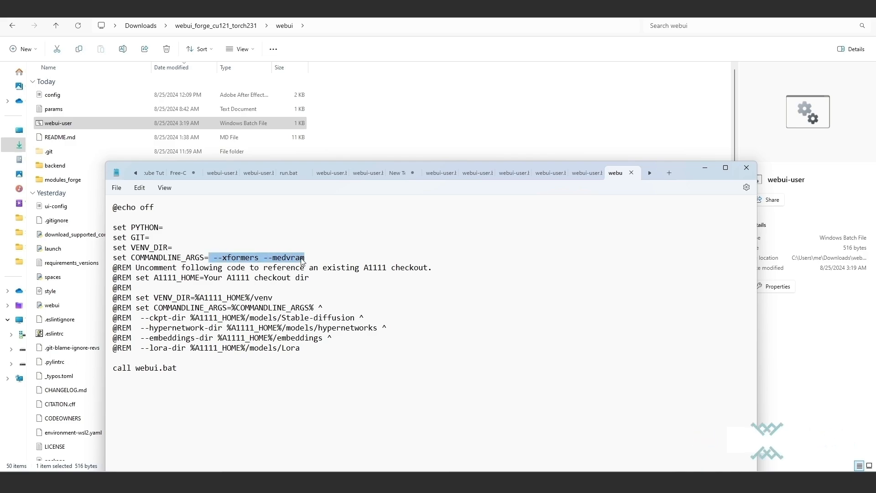
{"action": "left_click", "coordinate": [272, 258]}
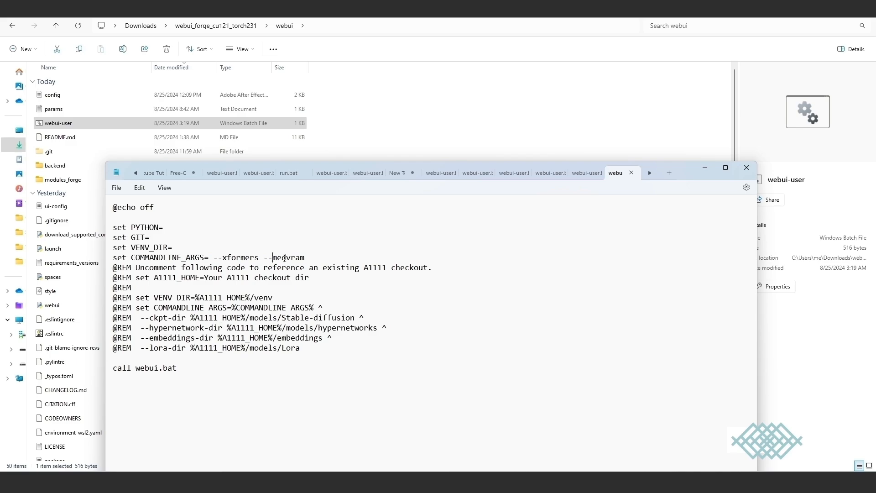
{"action": "left_click", "coordinate": [123, 191]}
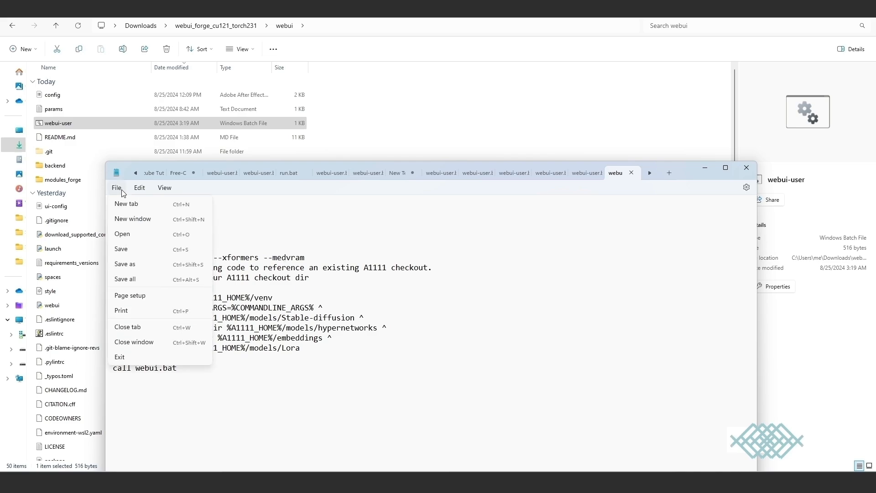
{"action": "left_click", "coordinate": [128, 264]}
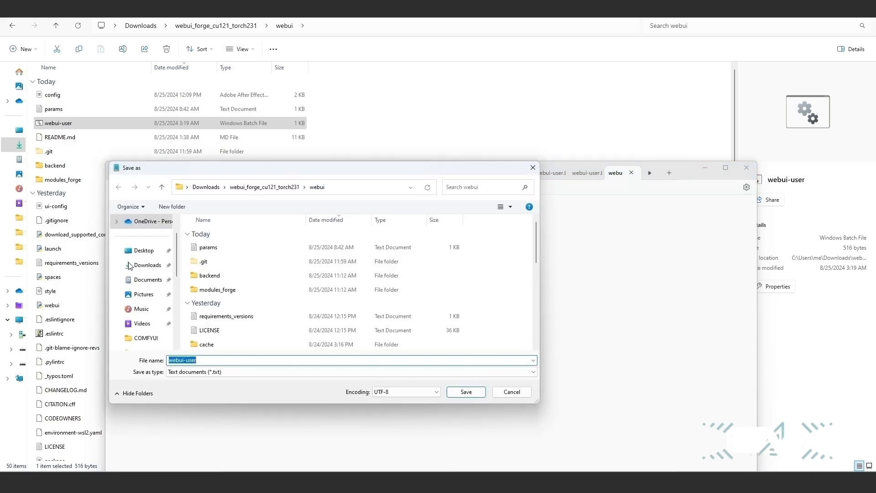
{"action": "left_click", "coordinate": [248, 374]}
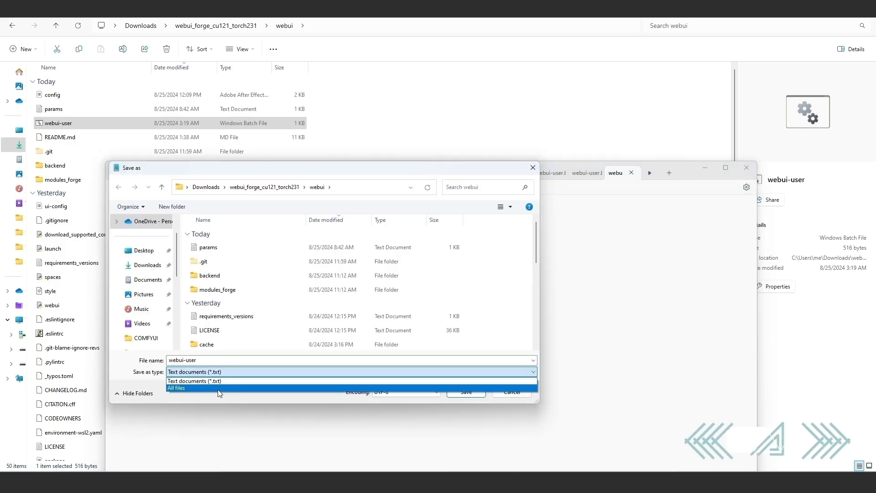
{"action": "left_click", "coordinate": [219, 389]}
{"action": "left_click", "coordinate": [506, 395]}
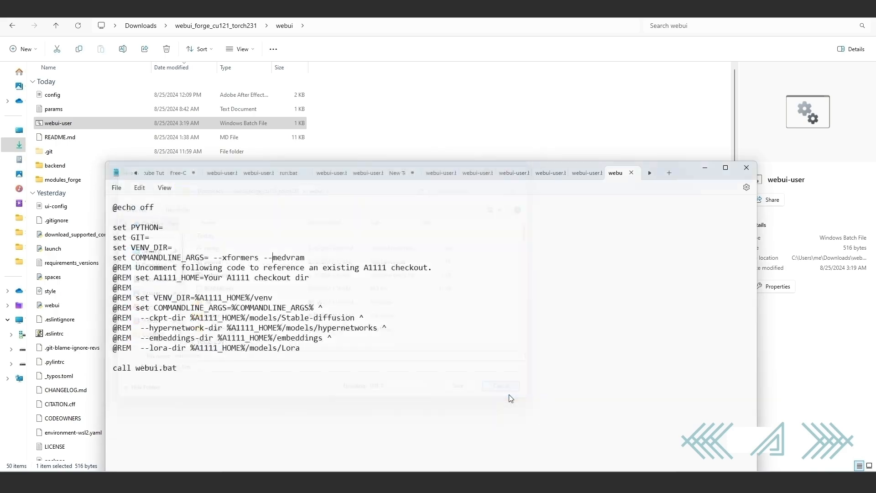
{"action": "left_click", "coordinate": [712, 169]}
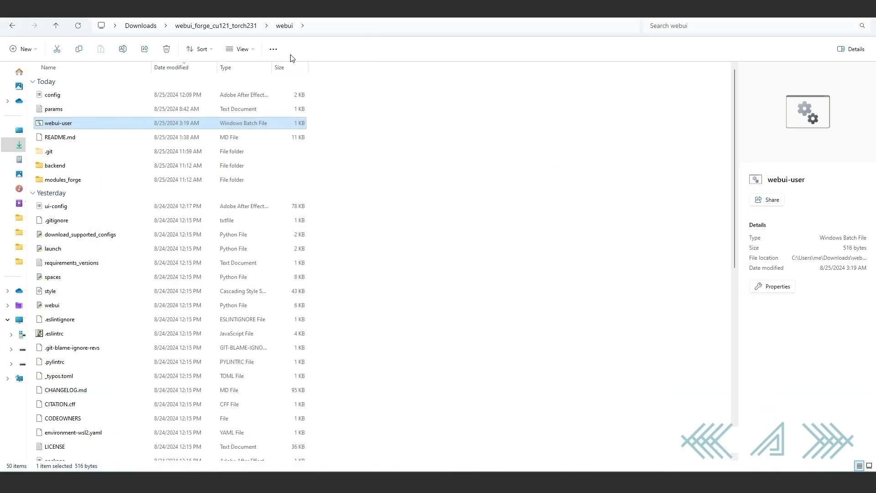
{"action": "left_click", "coordinate": [150, 263]}
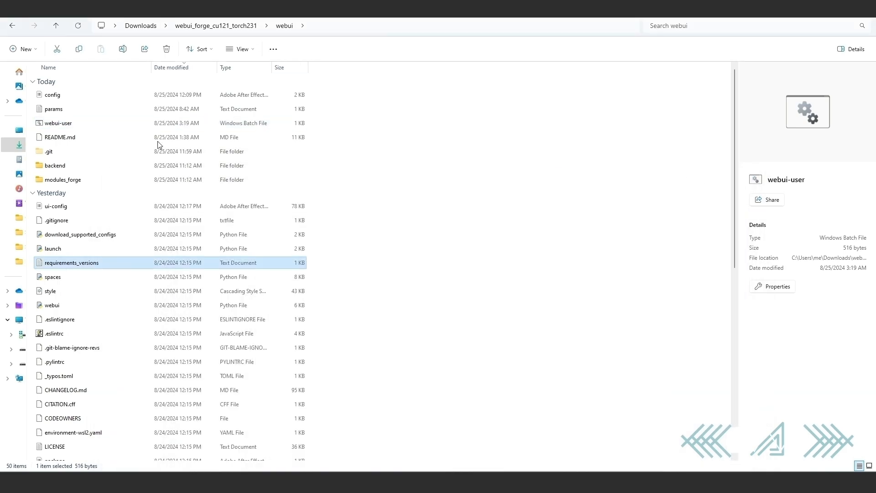
Move flux1-dev-bnb-nf4-v2.safetensors and flux1-dev-fp8.safetensors from the webui_forge_cu121_torch231 folder into webui\models\Stable-diffusion.
{"action": "left_click", "coordinate": [194, 26]}
{"action": "left_click", "coordinate": [87, 164]}
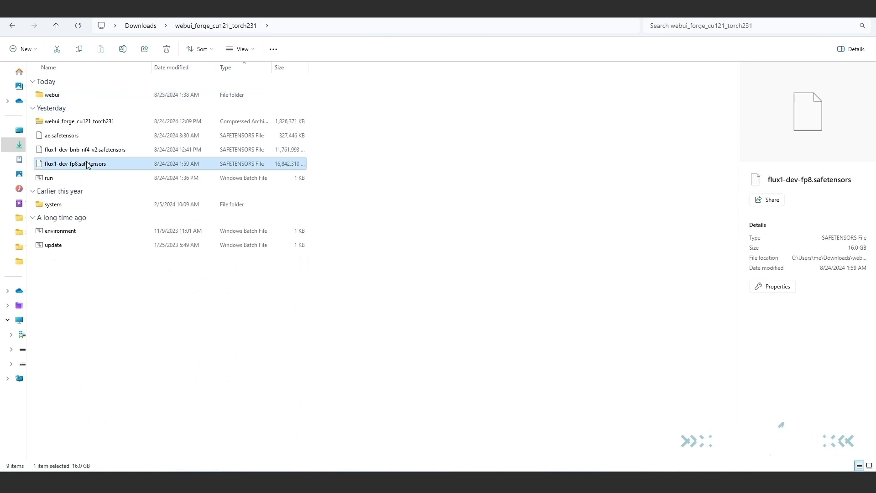
{"action": "left_click", "coordinate": [89, 151], "text": "ctrl"}
{"action": "right_click", "coordinate": [89, 151]}
{"action": "left_click", "coordinate": [104, 164]}
{"action": "left_click", "coordinate": [78, 97]}
{"action": "double_click", "coordinate": [78, 97]}
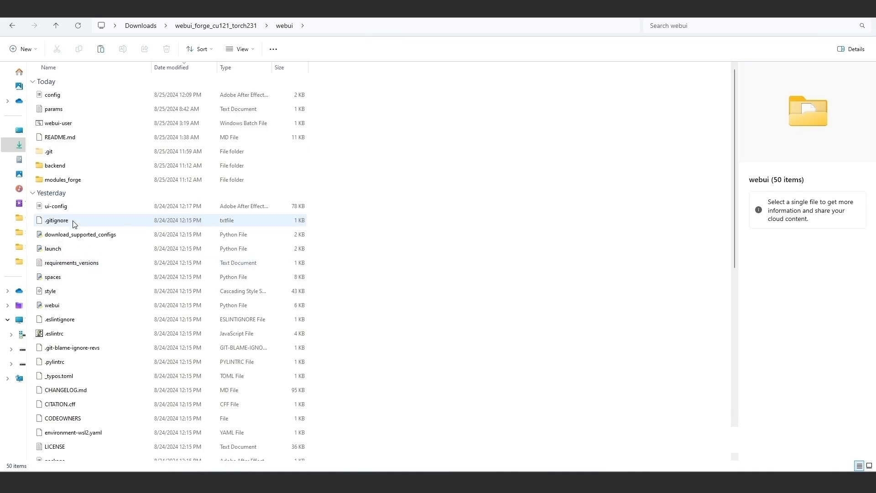
{"action": "scroll", "coordinate": [96, 273], "scroll_direction": "down", "scroll_amount": 5}
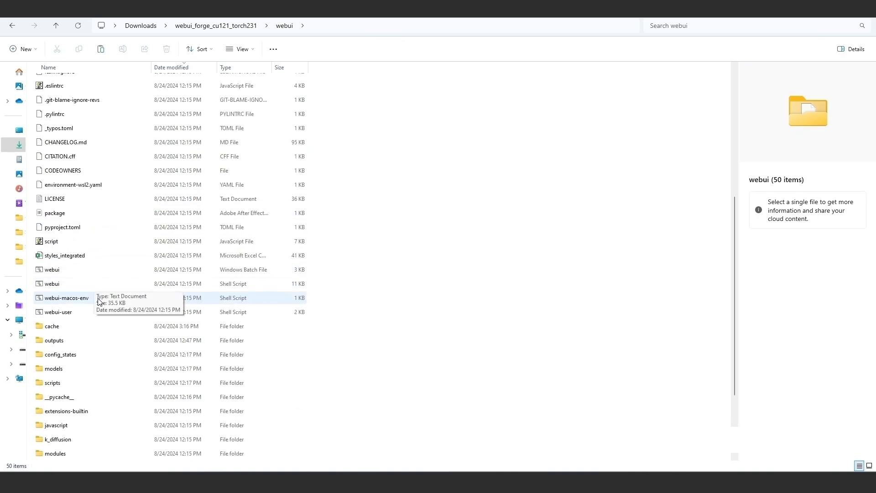
{"action": "double_click", "coordinate": [73, 369]}
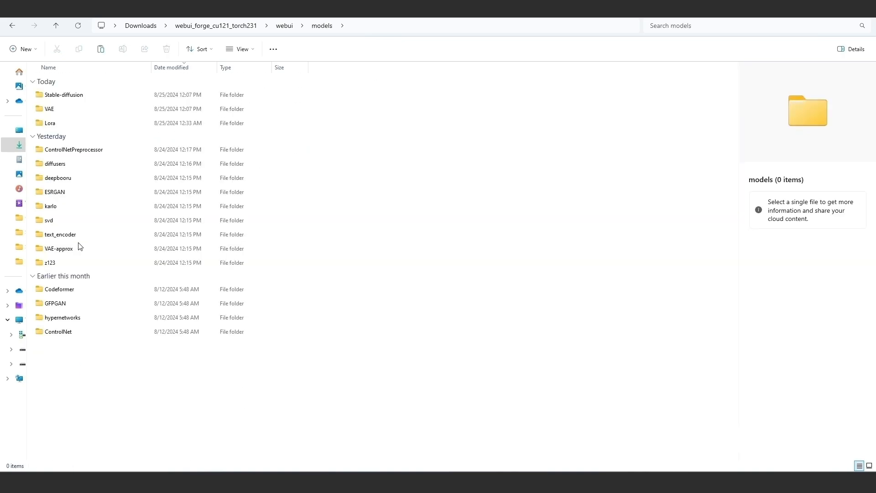
{"action": "double_click", "coordinate": [89, 96]}
{"action": "right_click", "coordinate": [109, 142]}
{"action": "left_click", "coordinate": [118, 150]}
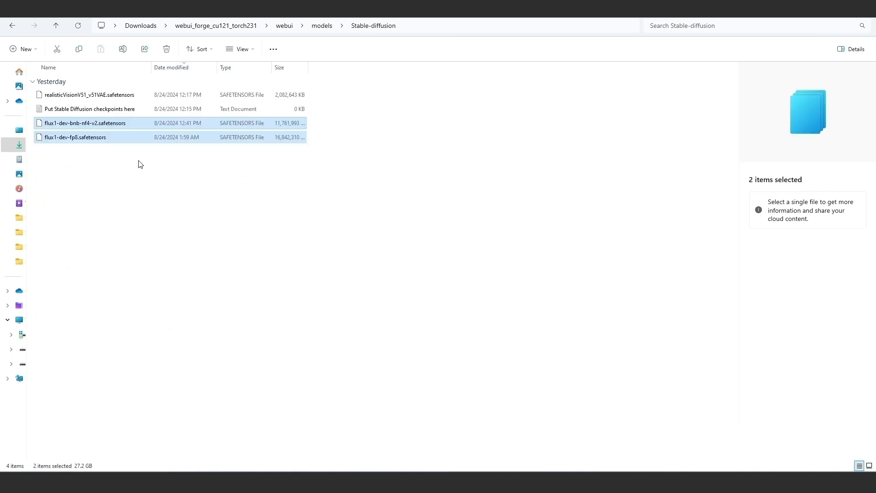
Move ae.safetensors from the webui_forge_cu121_torch231 folder into webui\models\VAE.
{"action": "left_click", "coordinate": [204, 27]}
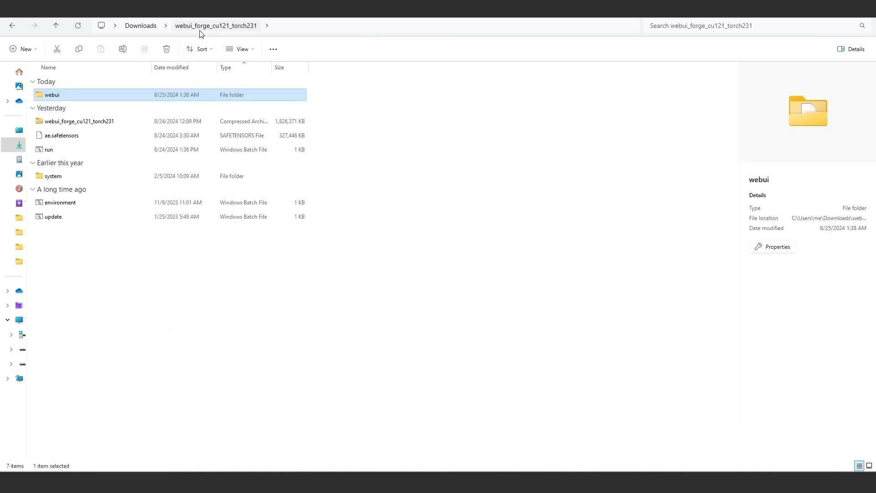
{"action": "left_click", "coordinate": [63, 137]}
{"action": "right_click", "coordinate": [63, 137]}
{"action": "left_click", "coordinate": [91, 146]}
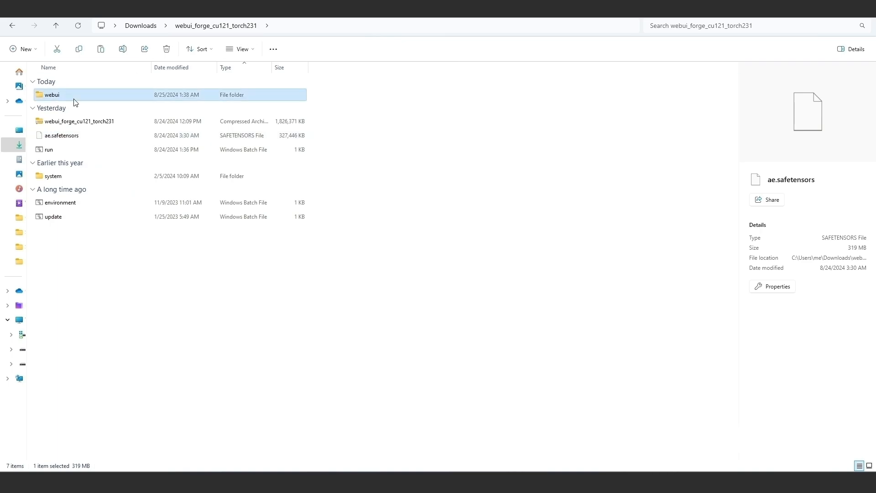
{"action": "double_click", "coordinate": [51, 95]}
{"action": "scroll", "coordinate": [93, 301], "scroll_direction": "down", "scroll_amount": 3}
{"action": "scroll", "coordinate": [92, 302], "scroll_direction": "down", "scroll_amount": 3}
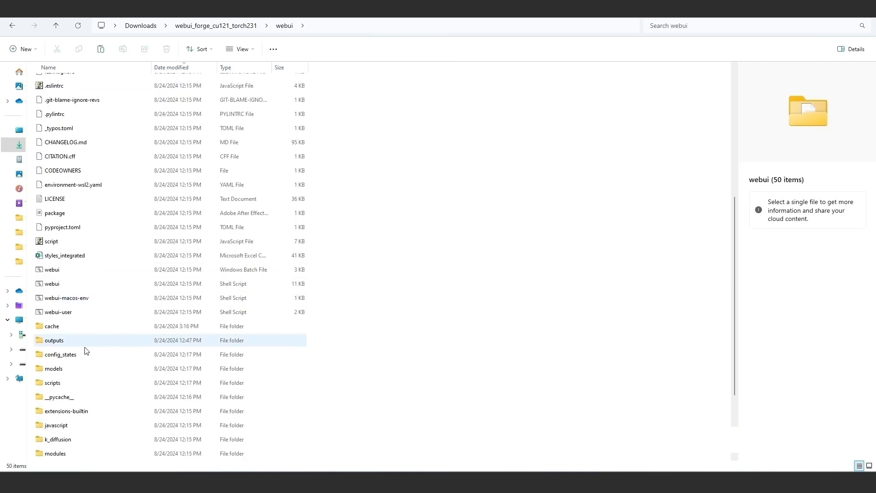
{"action": "double_click", "coordinate": [76, 369]}
{"action": "double_click", "coordinate": [108, 112]}
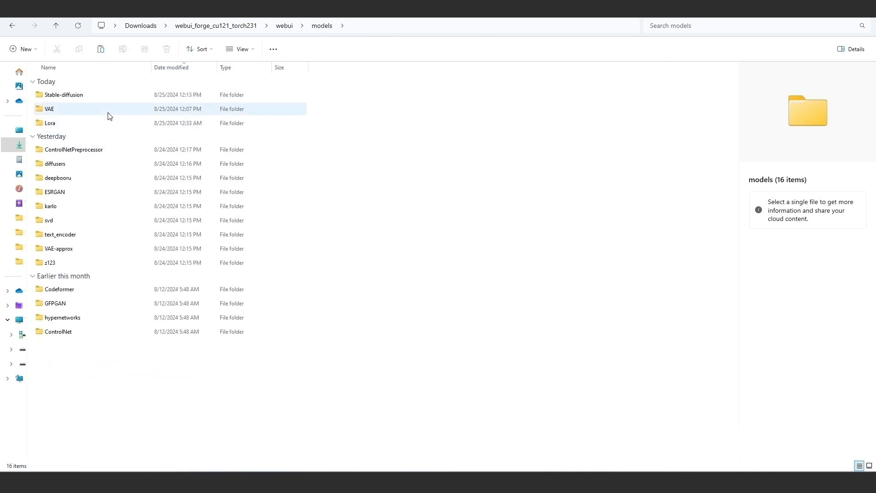
{"action": "right_click", "coordinate": [121, 152]}
{"action": "left_click", "coordinate": [132, 161]}
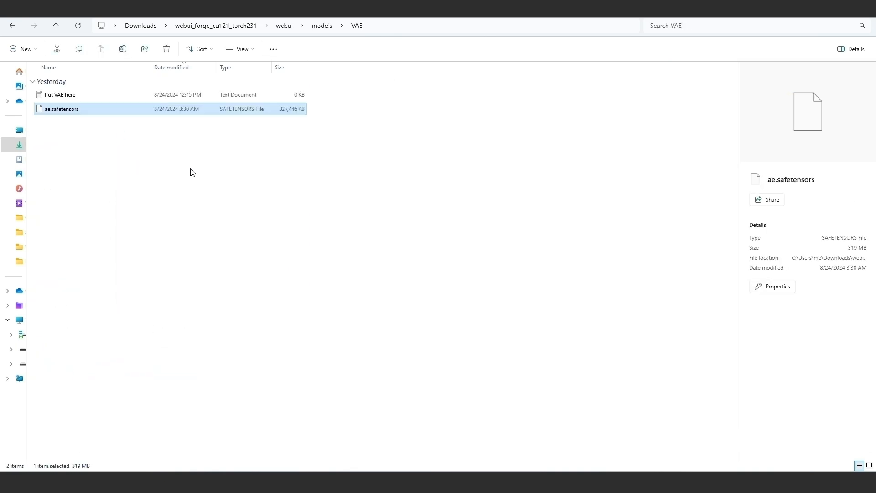
Return to the webui_forge_cu121_torch231 folder and launch Forge with the run batch file.
{"action": "left_click", "coordinate": [215, 28]}
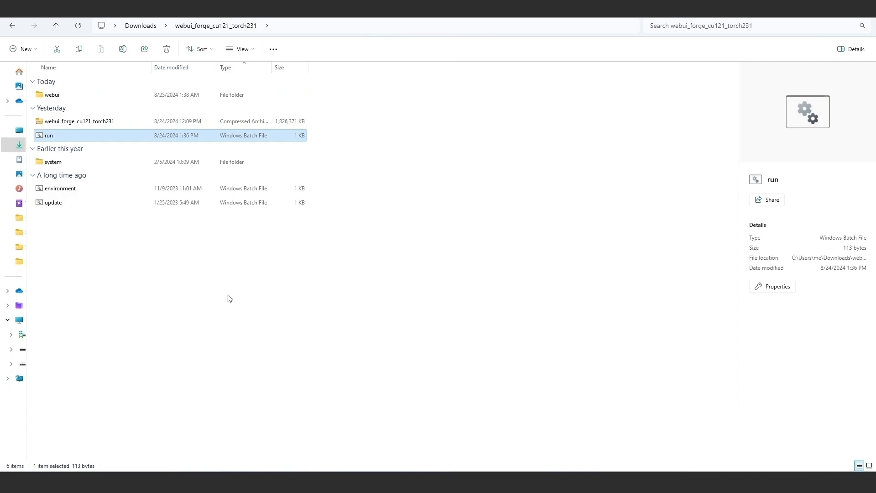
{"action": "left_click", "coordinate": [178, 275]}
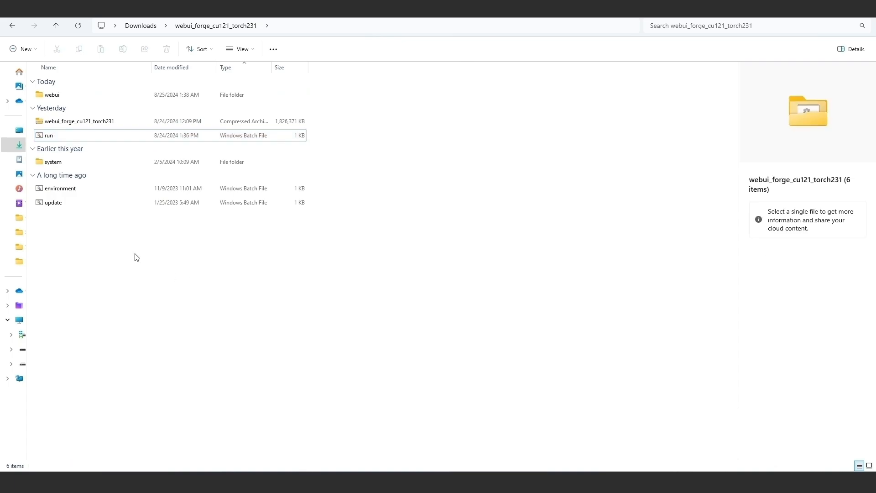
{"action": "left_click", "coordinate": [55, 138]}
{"action": "double_click", "coordinate": [55, 137]}
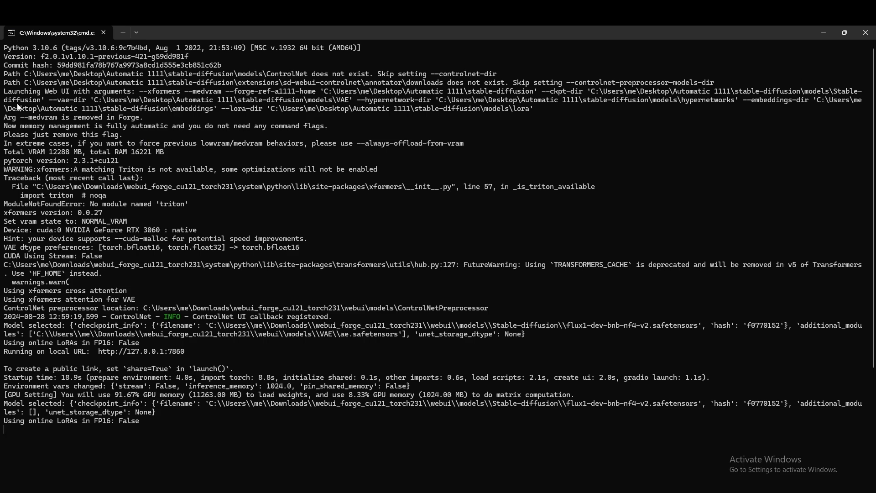
Review the startup console messages about the --medvram argument, memory management, Triton and xformers cross attention.
{"action": "left_click_drag", "start_coordinate": [5, 119], "coordinate": [143, 120]}
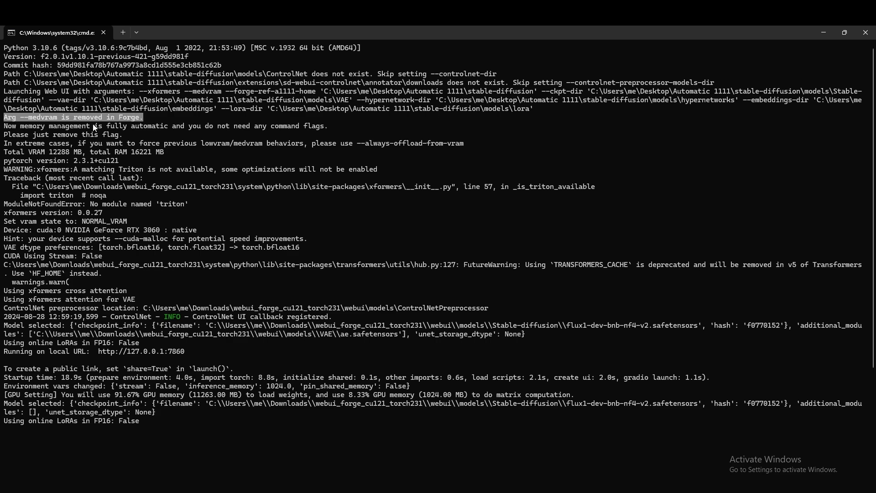
{"action": "left_click_drag", "start_coordinate": [4, 128], "coordinate": [164, 129]}
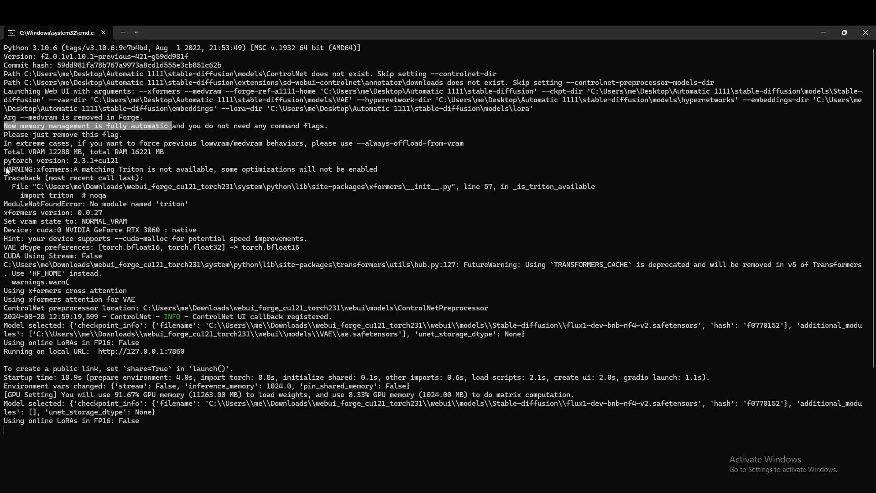
{"action": "left_click_drag", "start_coordinate": [6, 172], "coordinate": [211, 169]}
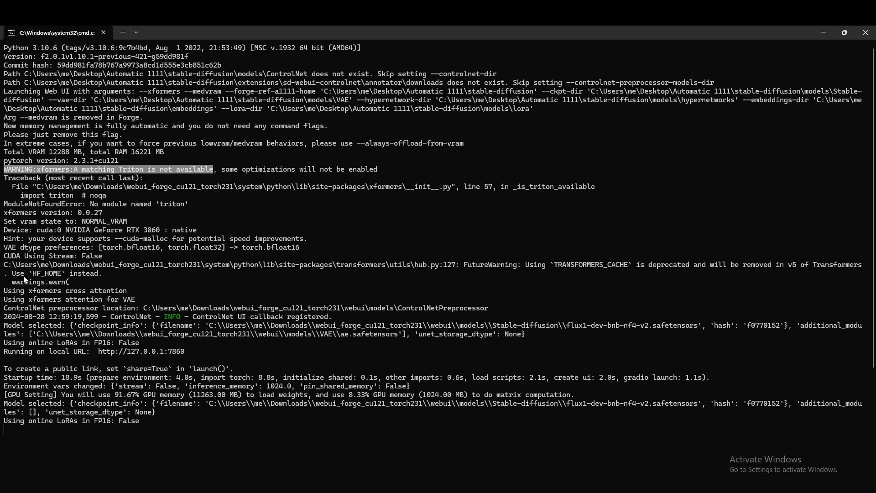
{"action": "left_click_drag", "start_coordinate": [5, 292], "coordinate": [121, 295]}
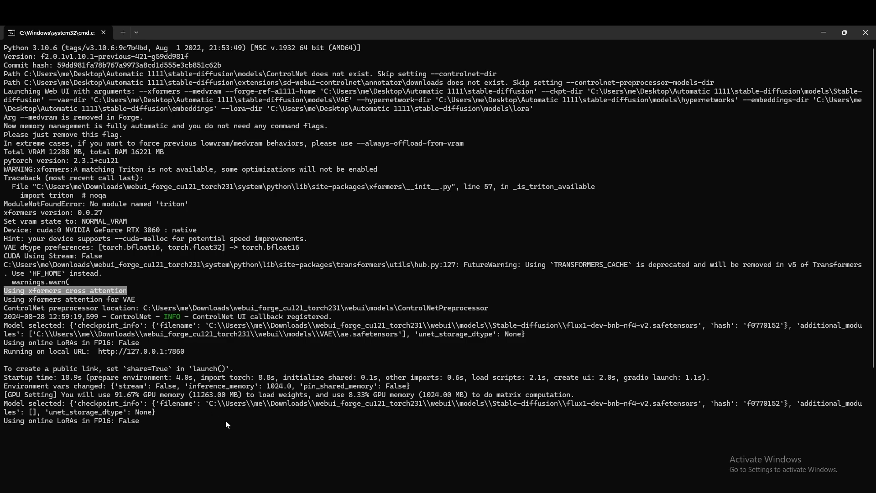
{"action": "scroll", "coordinate": [260, 365], "scroll_direction": "down", "scroll_amount": 2}
{"action": "scroll", "coordinate": [260, 365], "scroll_direction": "up", "scroll_amount": 2}
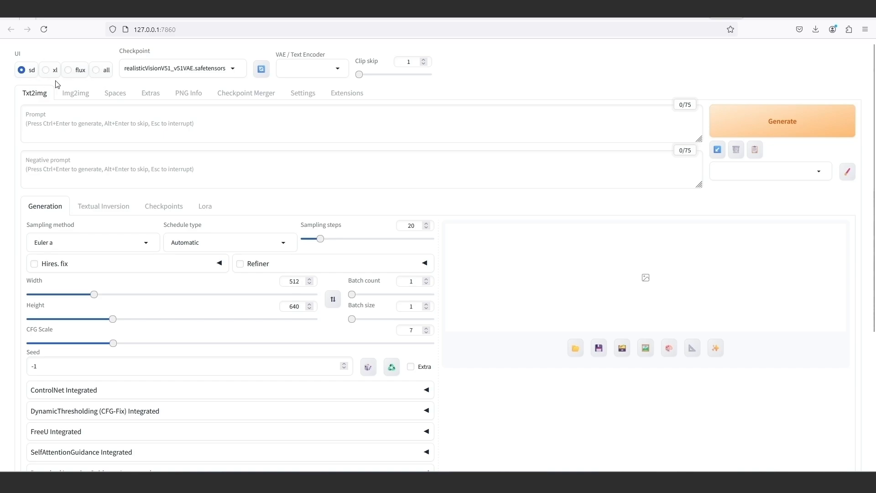
In the Forge web UI, look over the Txt2img page, try the xl, flux and all presets, and settle on flux.
{"action": "scroll", "coordinate": [88, 240], "scroll_direction": "down", "scroll_amount": 4}
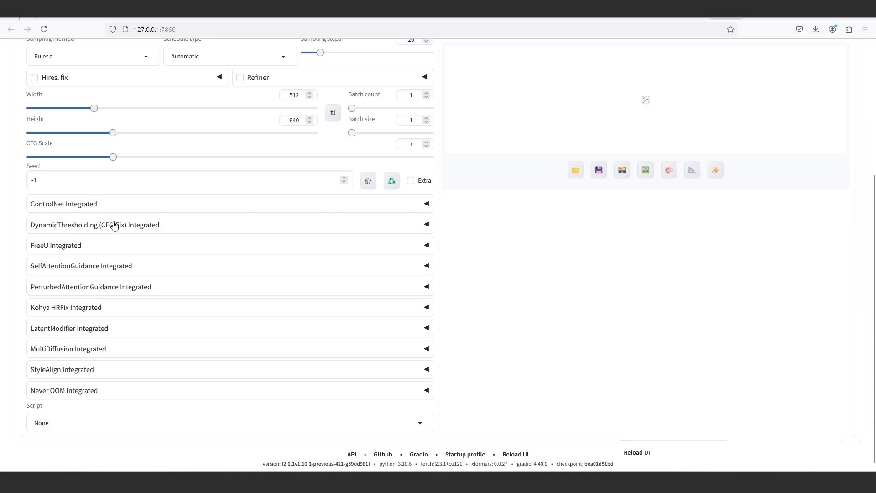
{"action": "scroll", "coordinate": [115, 225], "scroll_direction": "up", "scroll_amount": 3}
{"action": "scroll", "coordinate": [115, 225], "scroll_direction": "up", "scroll_amount": 2}
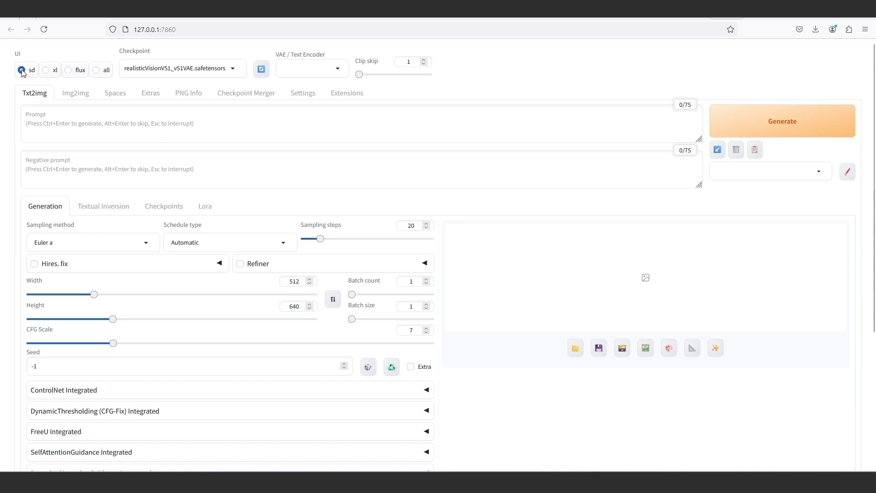
{"action": "left_click", "coordinate": [45, 71]}
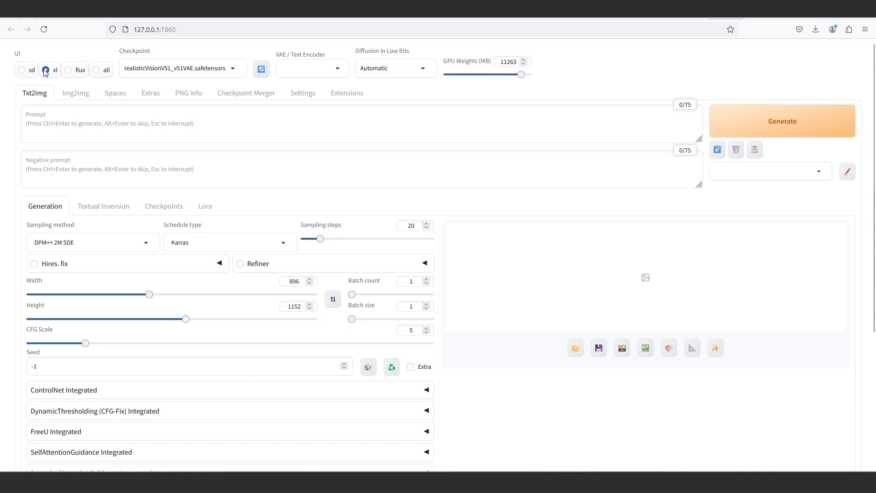
{"action": "left_click", "coordinate": [69, 70]}
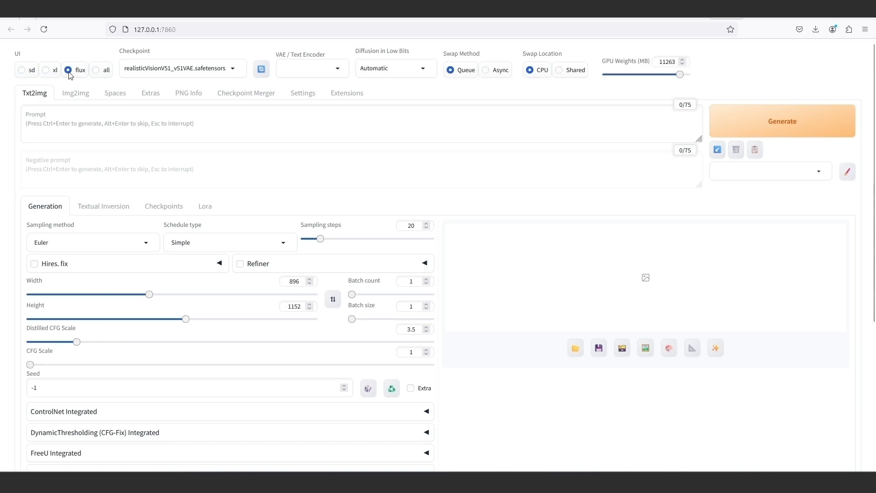
{"action": "left_click", "coordinate": [96, 73]}
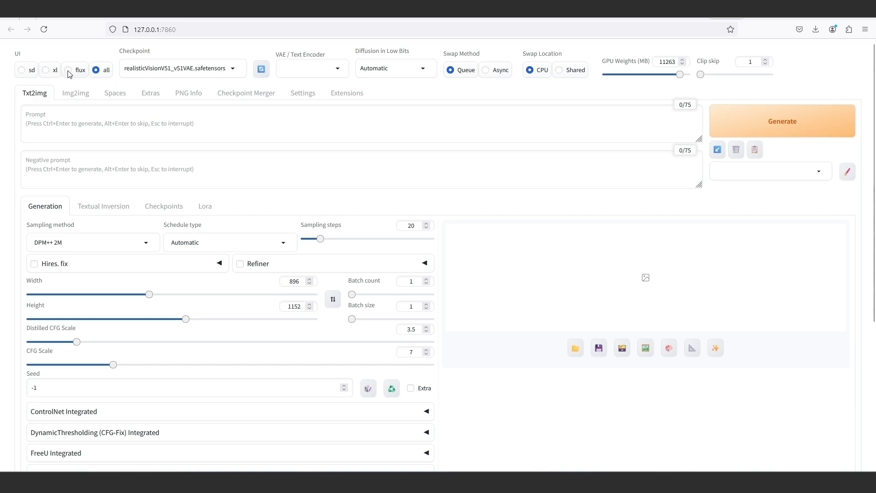
{"action": "left_click", "coordinate": [69, 71]}
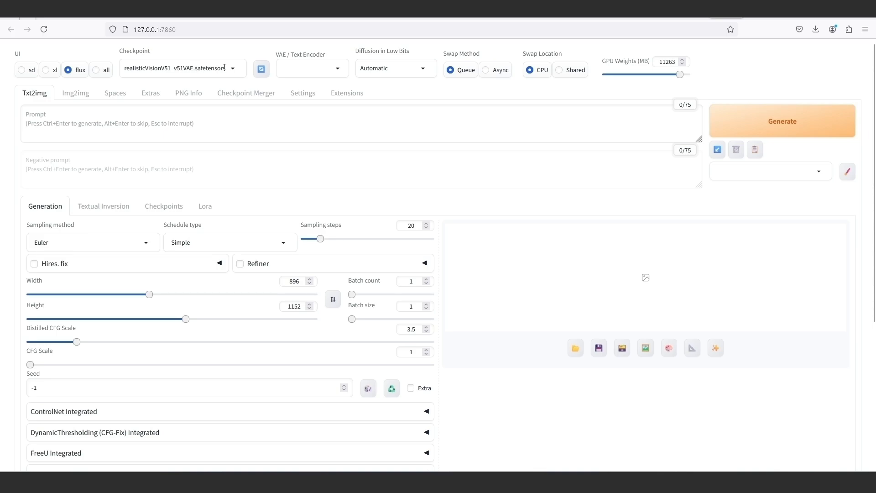
Load the flux1-dev-fp8.safetensors checkpoint and choose ae.safetensors as the VAE / text encoder.
{"action": "left_click", "coordinate": [234, 69]}
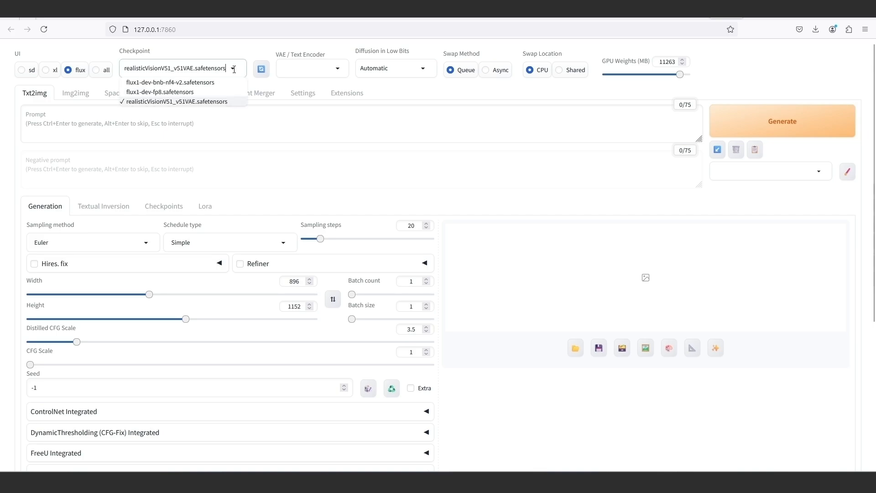
{"action": "left_click", "coordinate": [195, 92]}
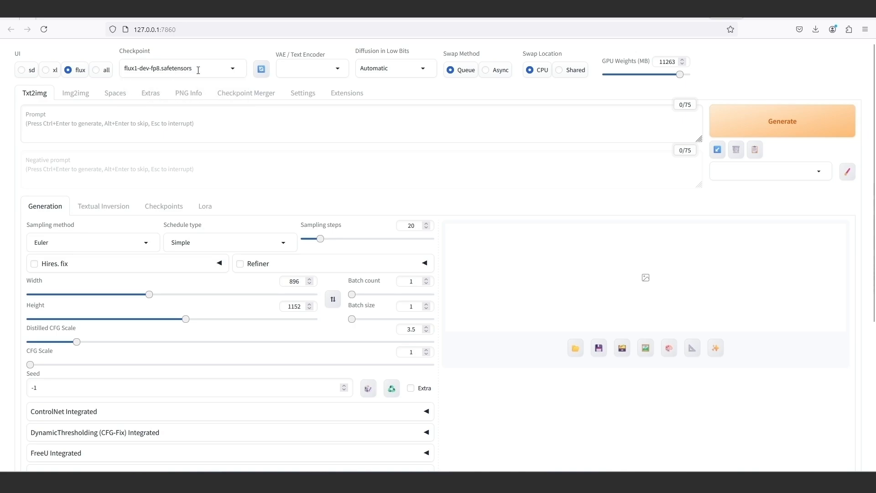
{"action": "left_click", "coordinate": [340, 72]}
{"action": "left_click", "coordinate": [322, 84]}
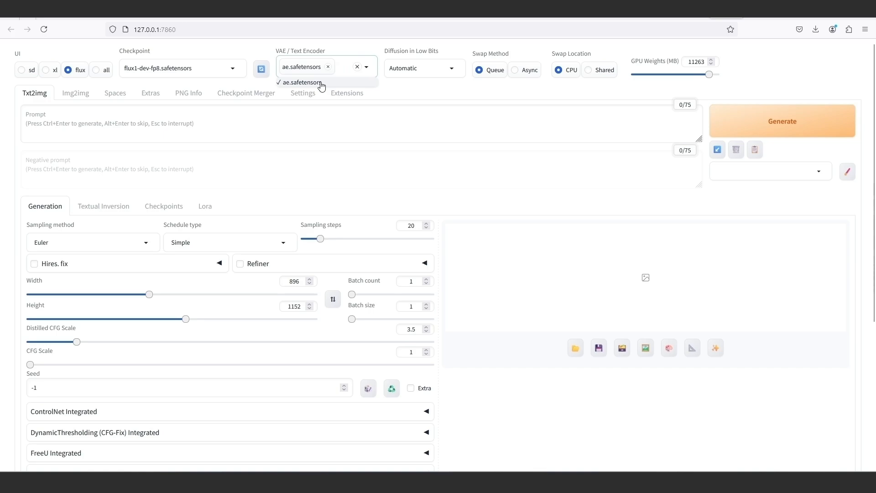
{"action": "left_click", "coordinate": [385, 90]}
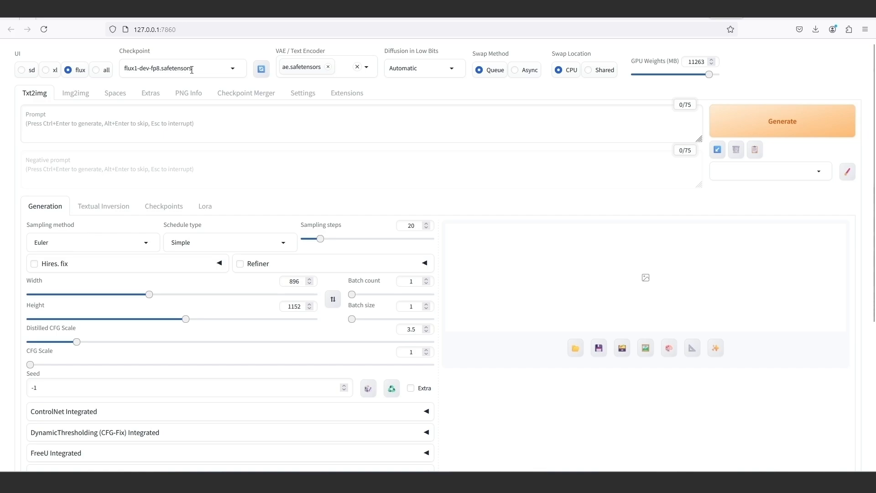
Set GPU Weights to about 8553 MB and paste the prompt "A beautiful woman looking at the camera, smiling, showing her 2 palm and 10 fingers.".
{"action": "mouse_move", "coordinate": [708, 74]}
{"action": "left_mouse_down"}
{"action": "mouse_move", "coordinate": [685, 79]}
{"action": "mouse_move", "coordinate": [691, 76]}
{"action": "left_mouse_up"}
{"action": "right_click", "coordinate": [132, 119]}
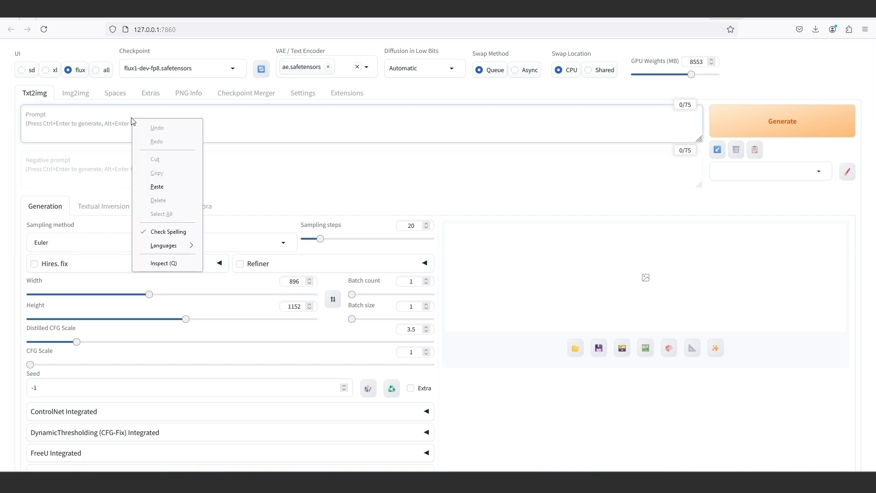
{"action": "left_click", "coordinate": [156, 188]}
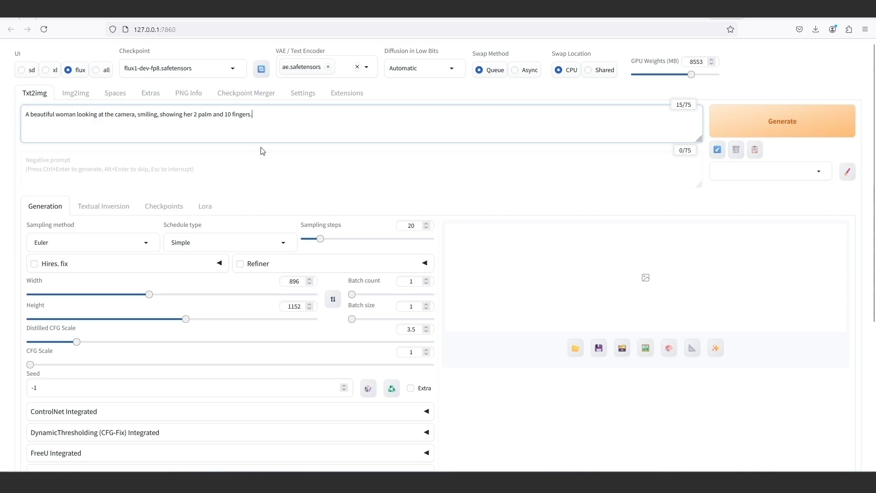
Switch the checkpoint to flux1-dev-bnb-nf4-v2.safetensors and set GPU Weights to 10000 MB.
{"action": "left_click", "coordinate": [238, 73]}
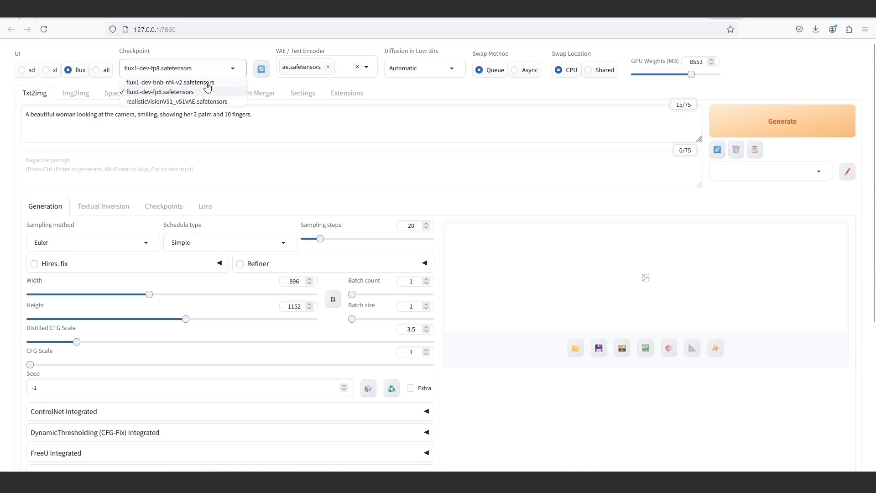
{"action": "left_click", "coordinate": [208, 81]}
{"action": "left_click_drag", "start_coordinate": [705, 62], "coordinate": [681, 61]}
{"action": "type", "text": "10"}
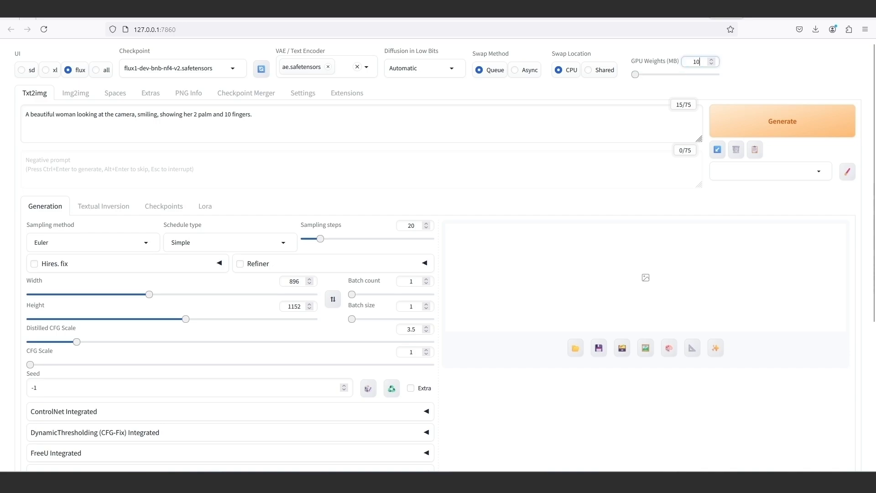
{"action": "type", "text": "000"}
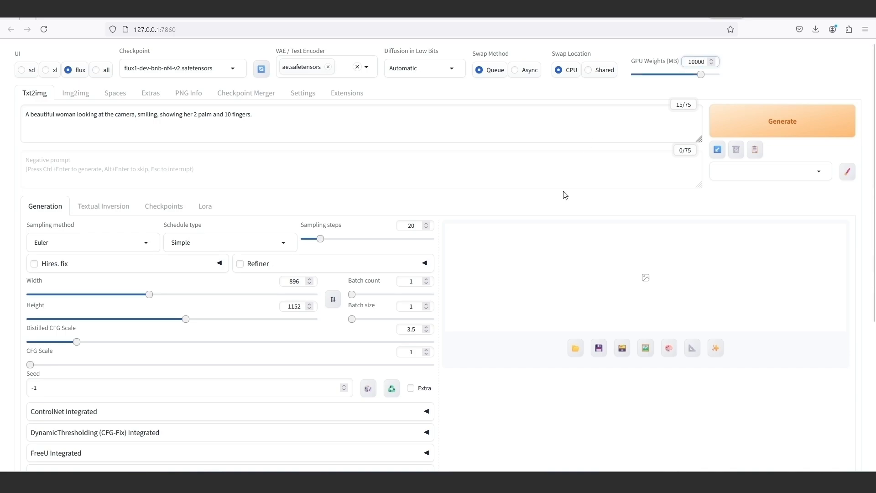
Set the image size to 1216 wide by 832 high, keeping the CFG Scale at 1.
{"action": "left_click_drag", "start_coordinate": [305, 282], "coordinate": [283, 281]}
{"action": "type", "text": "1216"}
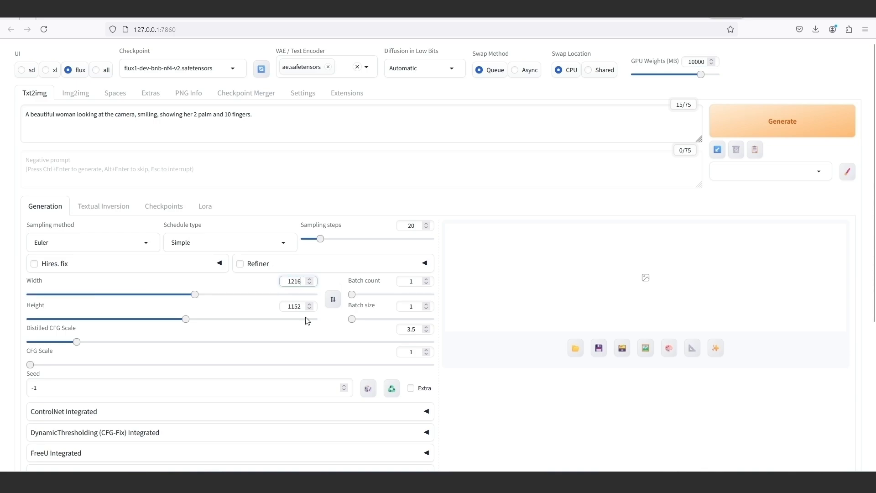
{"action": "left_click_drag", "start_coordinate": [302, 306], "coordinate": [280, 307]}
{"action": "type", "text": "832"}
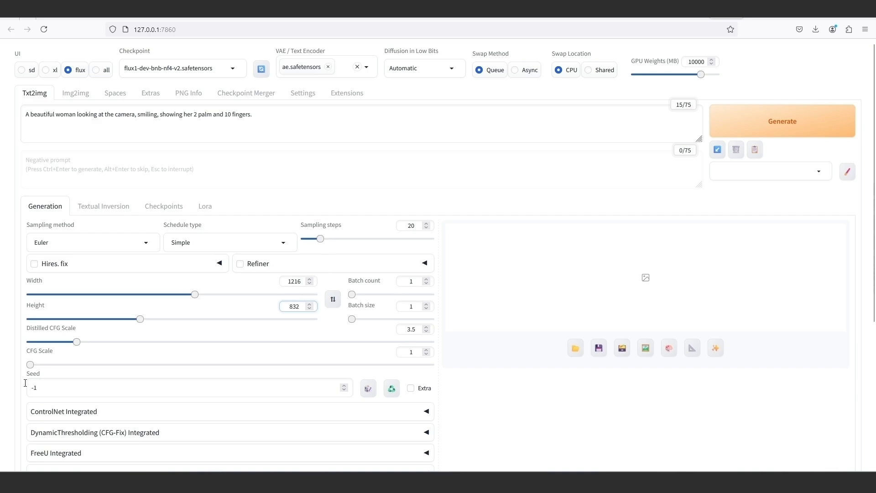
{"action": "mouse_move", "coordinate": [30, 365]}
{"action": "left_mouse_down"}
{"action": "mouse_move", "coordinate": [42, 365]}
{"action": "mouse_move", "coordinate": [21, 366]}
{"action": "left_mouse_up"}
Generate the image, check the generation progress in the console window, and open the finished picture for viewing.
{"action": "left_click", "coordinate": [760, 125]}
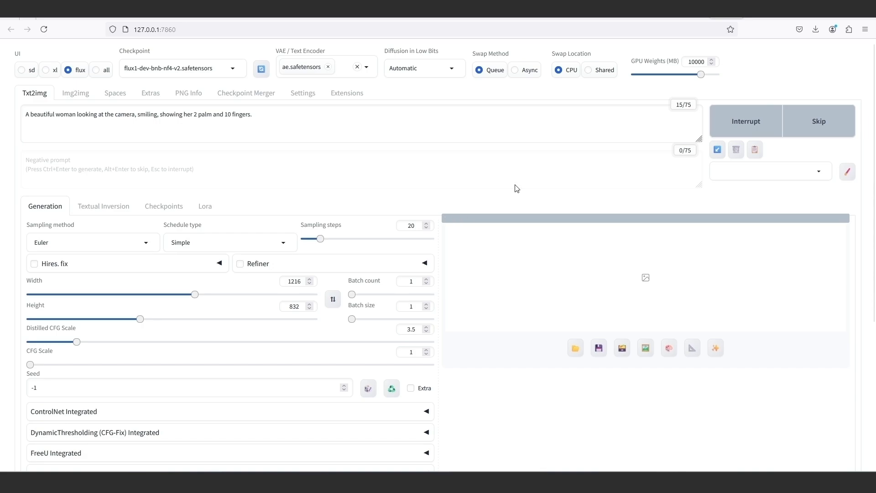
{"action": "key", "text": "alt+Tab"}
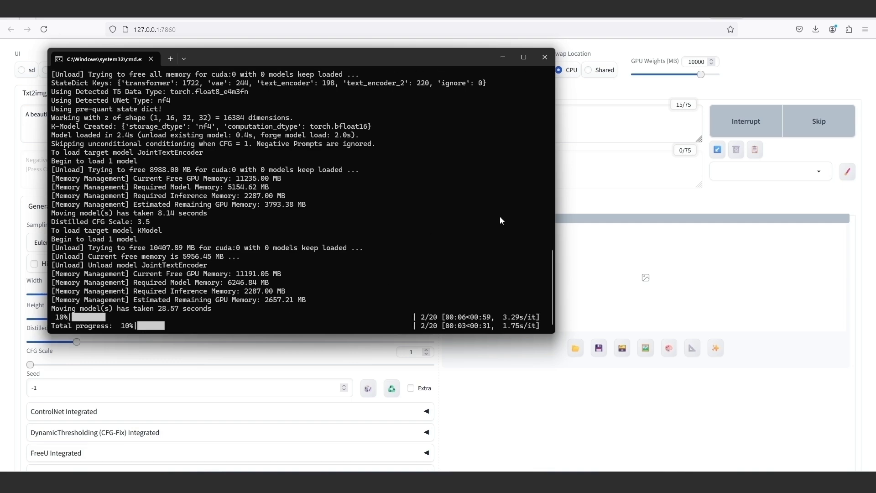
{"action": "left_click", "coordinate": [754, 61]}
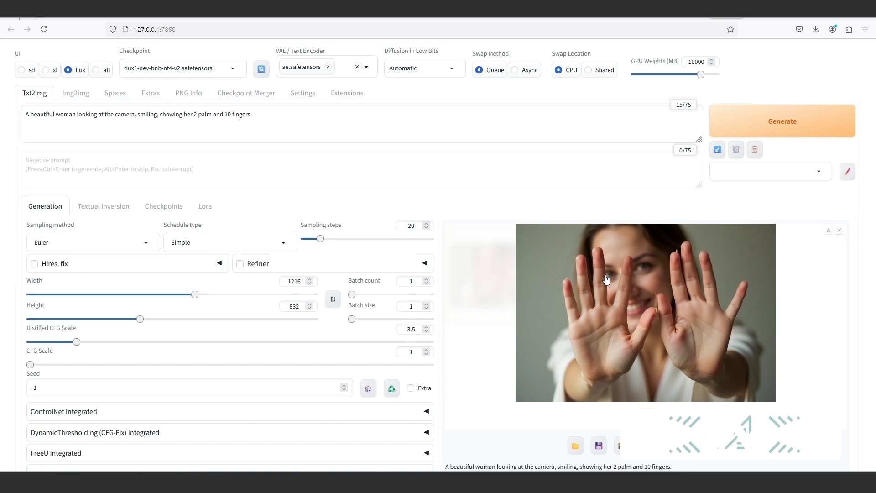
{"action": "left_click", "coordinate": [630, 269]}
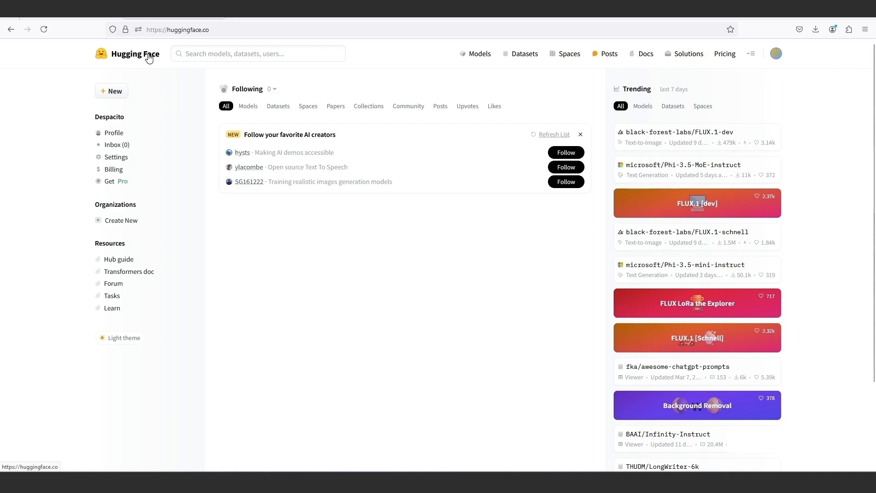
Compare the checkpoints offered in the Automatic1111 web UI with those offered in the Forge web UI.
{"action": "left_click", "coordinate": [383, 18]}
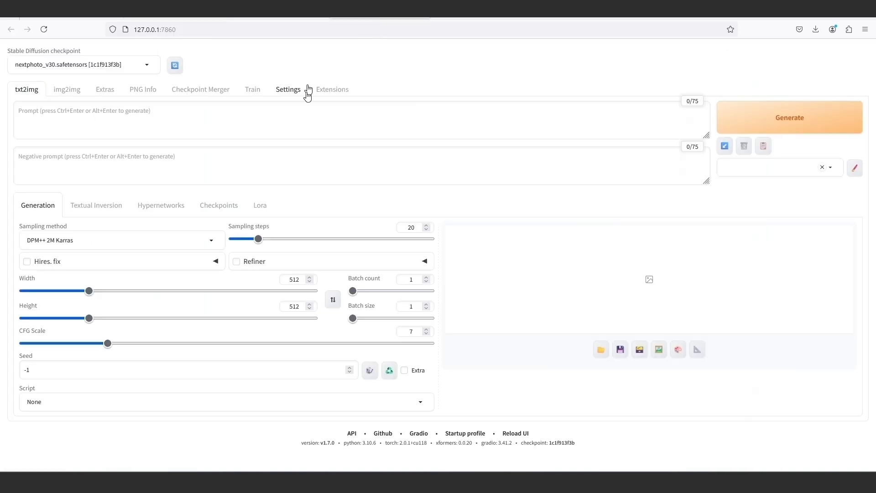
{"action": "left_click", "coordinate": [146, 65]}
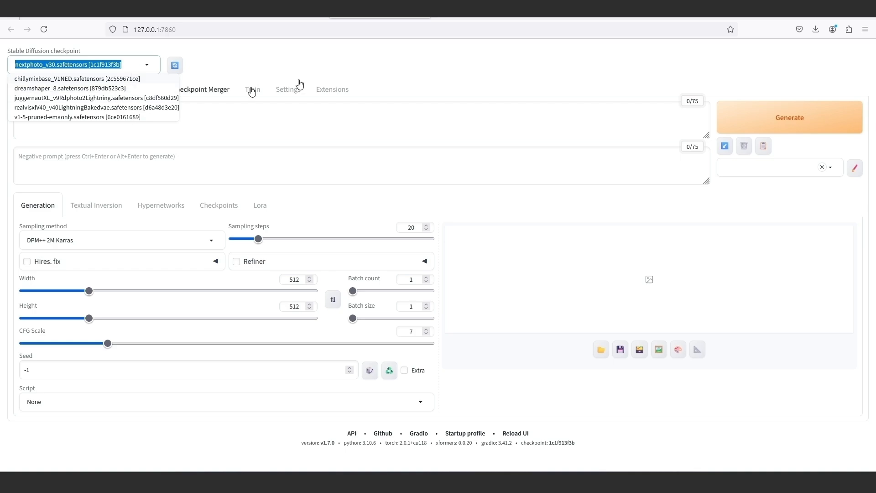
{"action": "left_click", "coordinate": [470, 17]}
{"action": "left_click", "coordinate": [230, 71]}
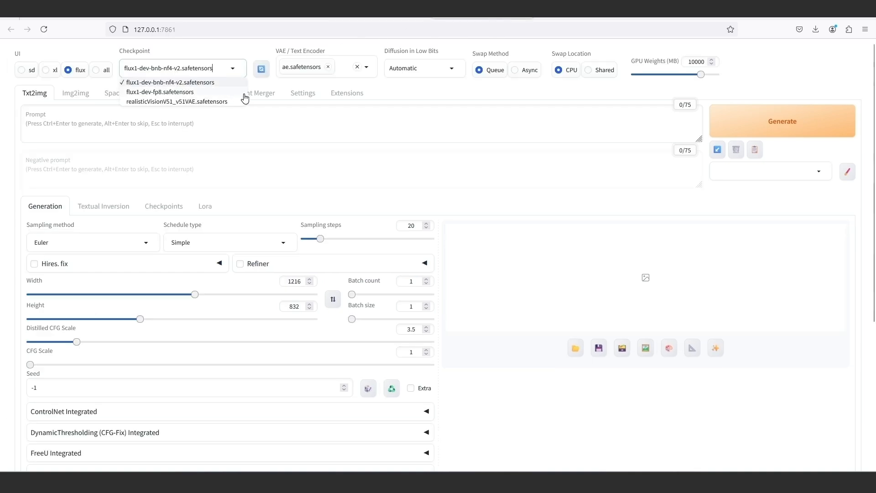
{"action": "left_click", "coordinate": [387, 94]}
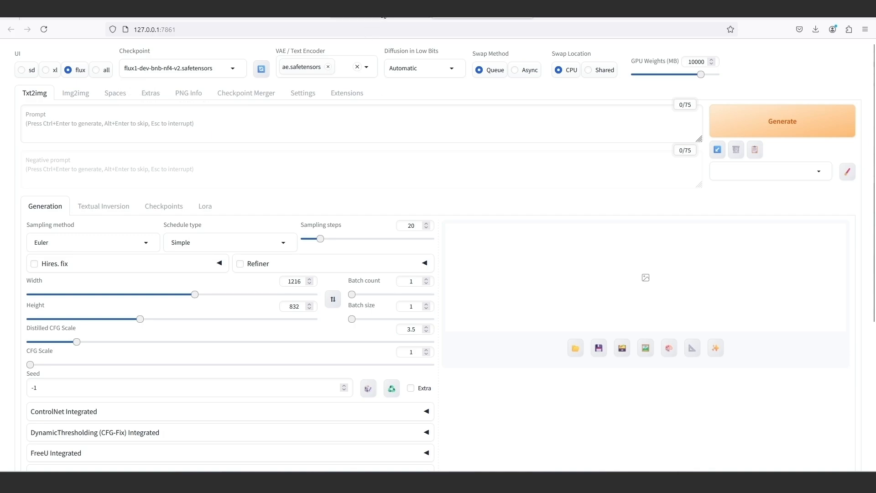
{"action": "left_click", "coordinate": [384, 16]}
{"action": "left_click", "coordinate": [245, 67]}
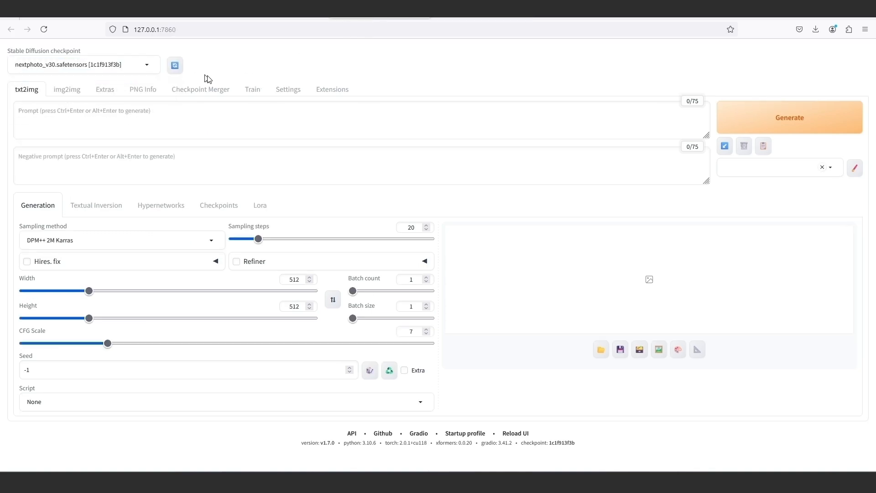
Inspect the checkpoint list and LoRA models in Automatic1111, then check the same two in Forge.
{"action": "left_click", "coordinate": [146, 67]}
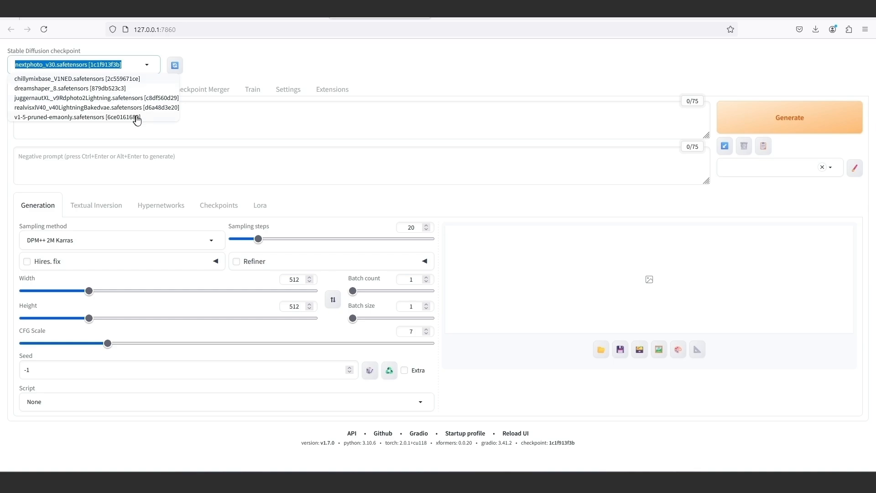
{"action": "left_click", "coordinate": [260, 209]}
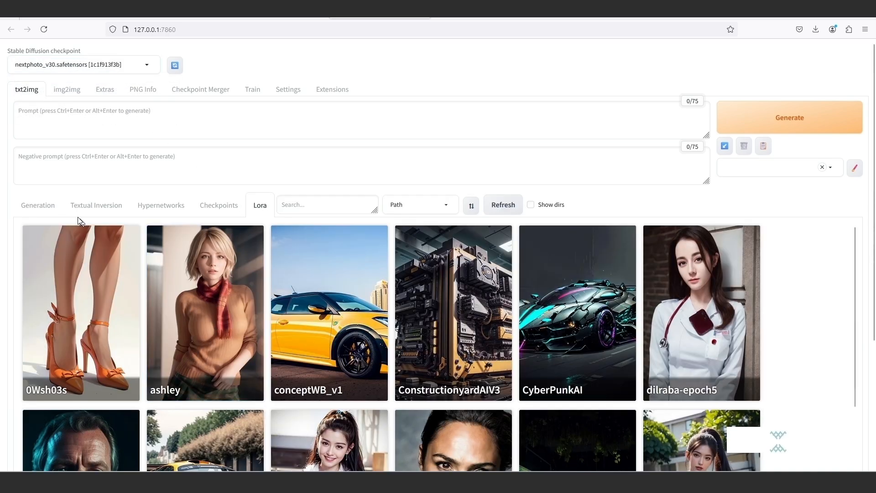
{"action": "left_click", "coordinate": [51, 211]}
{"action": "left_click", "coordinate": [472, 19]}
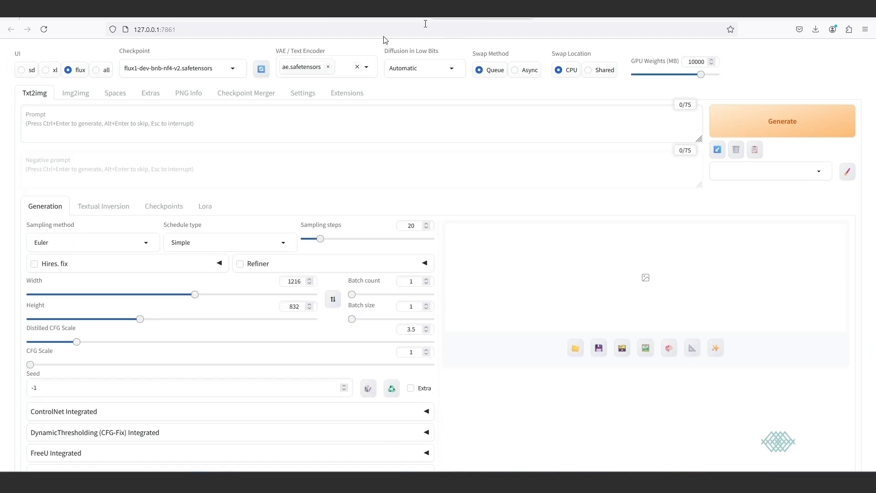
{"action": "left_click", "coordinate": [231, 68]}
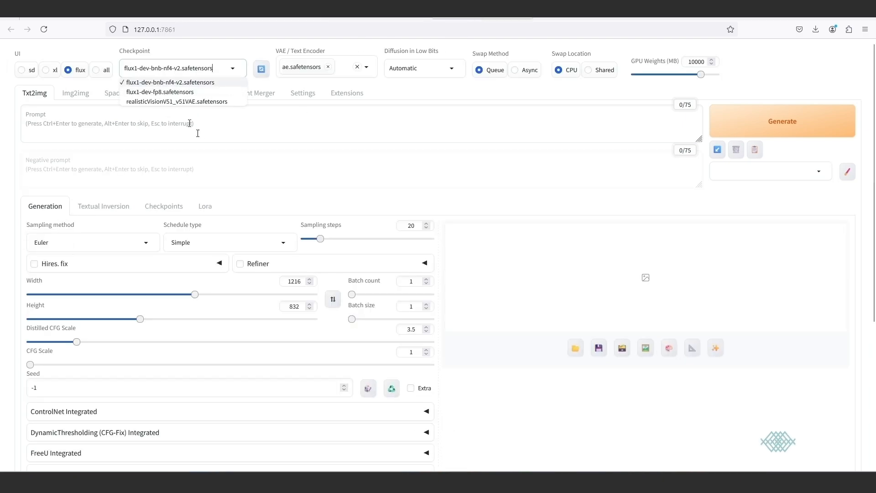
{"action": "left_click", "coordinate": [215, 207]}
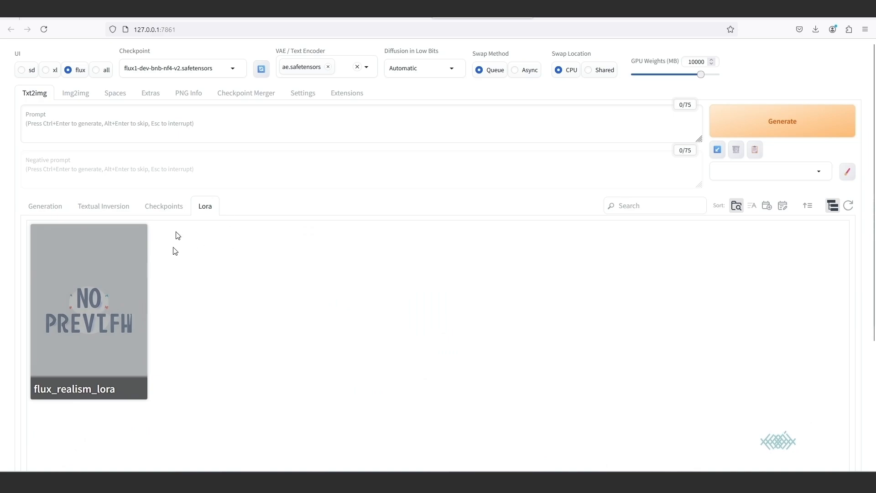
In File Explorer, open Forge's webui folder, edit the webui-user batch file in Notepad and append --forge-ref-a1111-home to COMMANDLINE_ARGS.
{"action": "mouse_move", "coordinate": [398, 482]}
{"action": "left_click", "coordinate": [355, 444]}
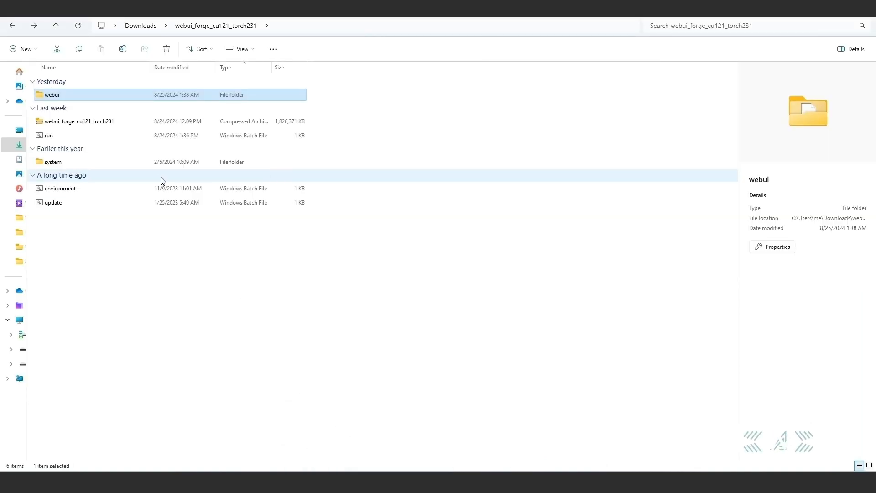
{"action": "double_click", "coordinate": [83, 95]}
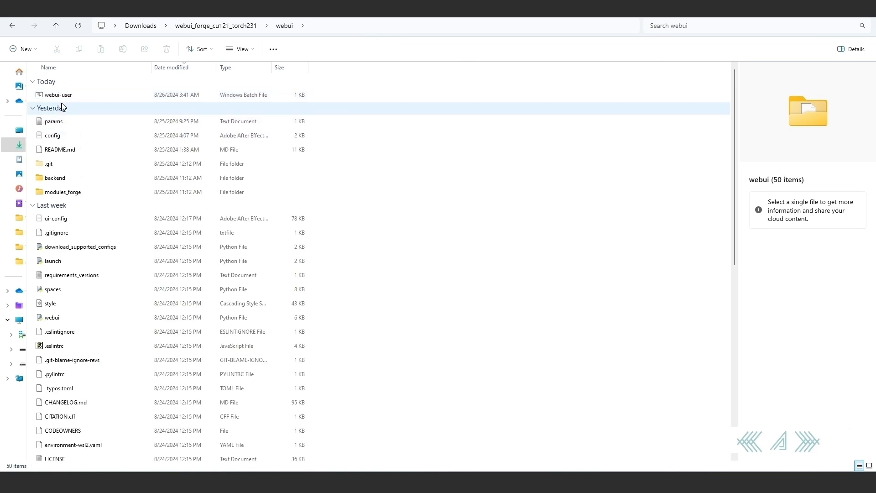
{"action": "right_click", "coordinate": [64, 94]}
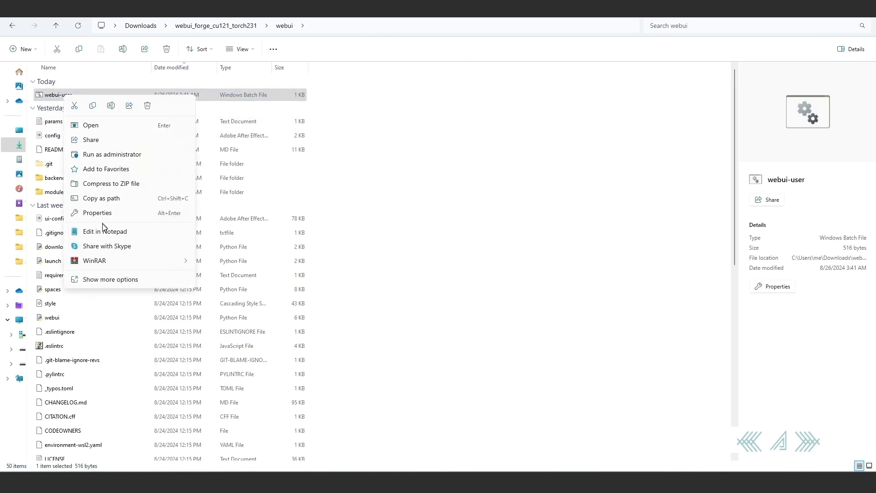
{"action": "left_click", "coordinate": [105, 231]}
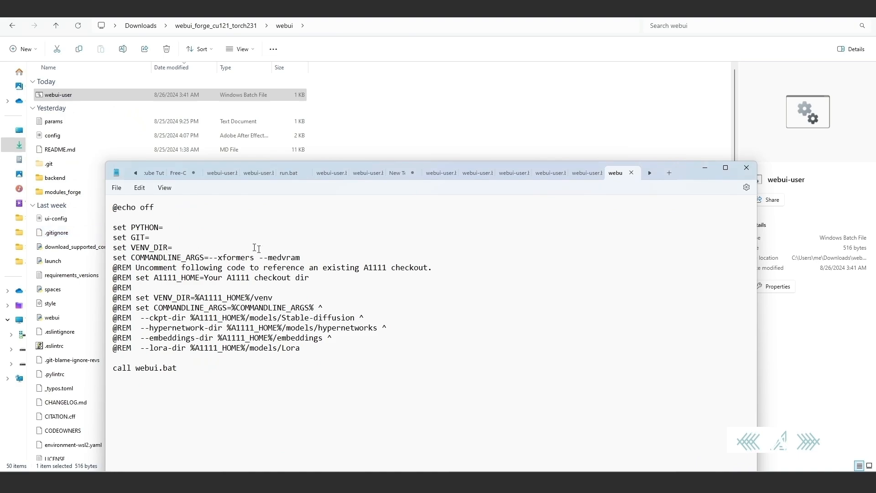
{"action": "left_click", "coordinate": [316, 259]}
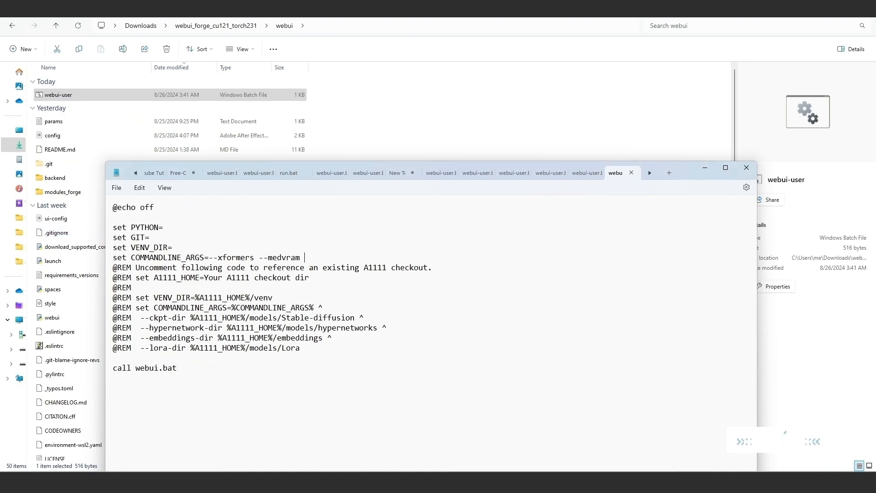
{"action": "type", "text": "--forge-ref-a1111-home"}
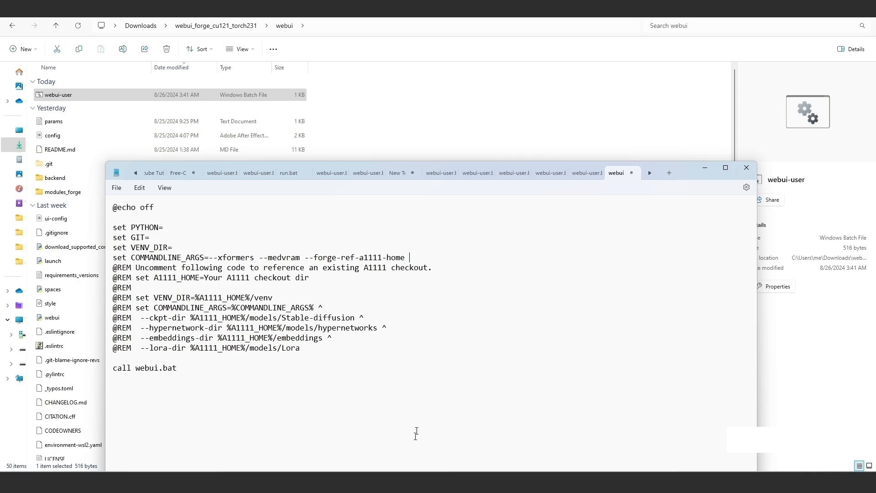
Switch to the Automatic 1111 folder in File Explorer and copy the path of its stable-diffusion folder.
{"action": "left_click", "coordinate": [400, 482]}
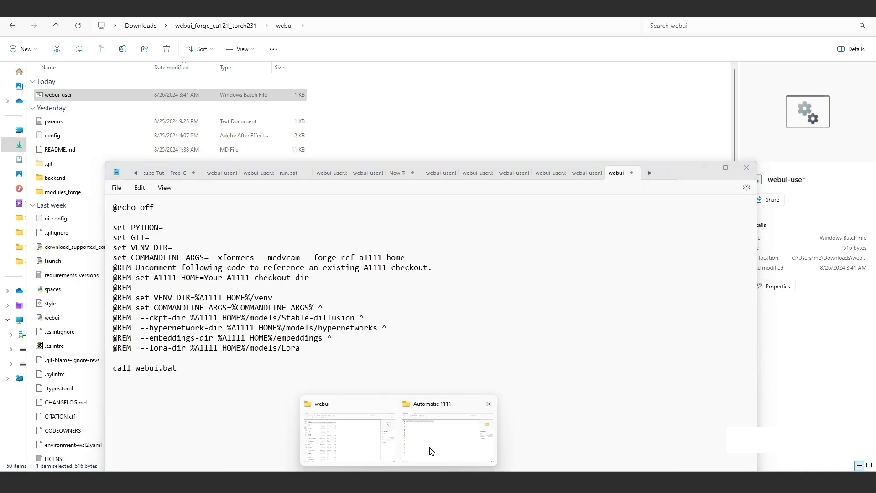
{"action": "left_click", "coordinate": [431, 451]}
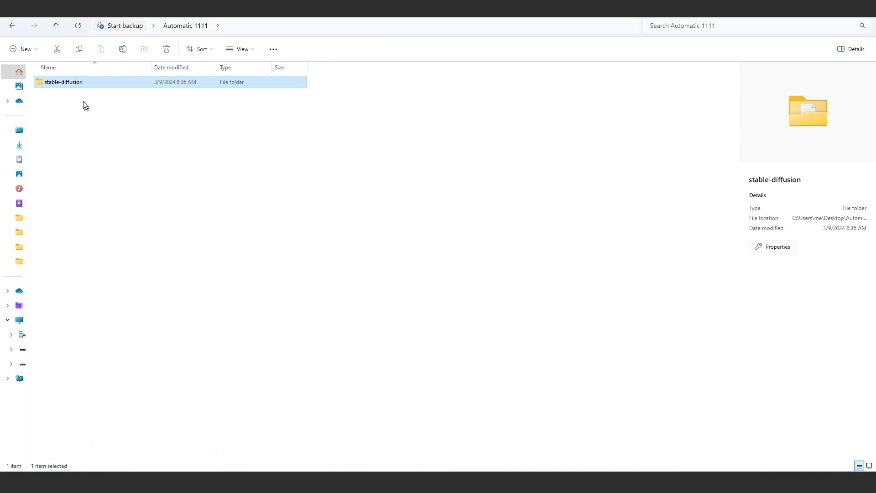
{"action": "right_click", "coordinate": [74, 86]}
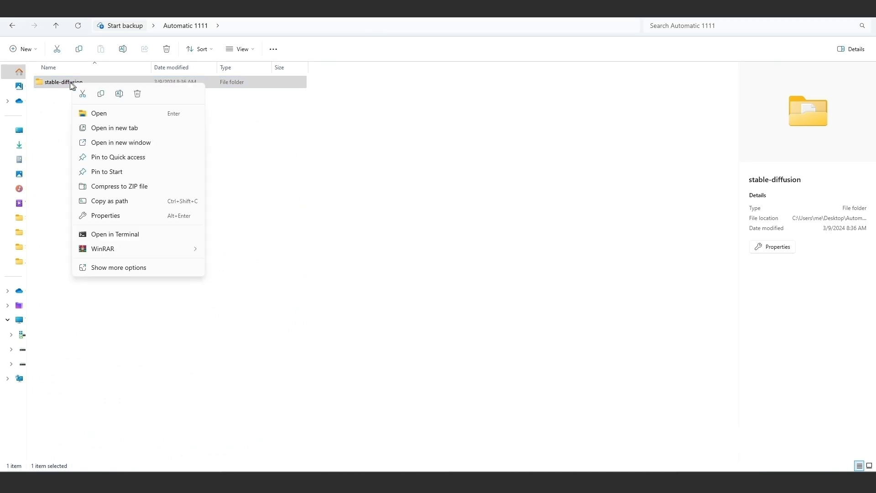
{"action": "left_click", "coordinate": [112, 204]}
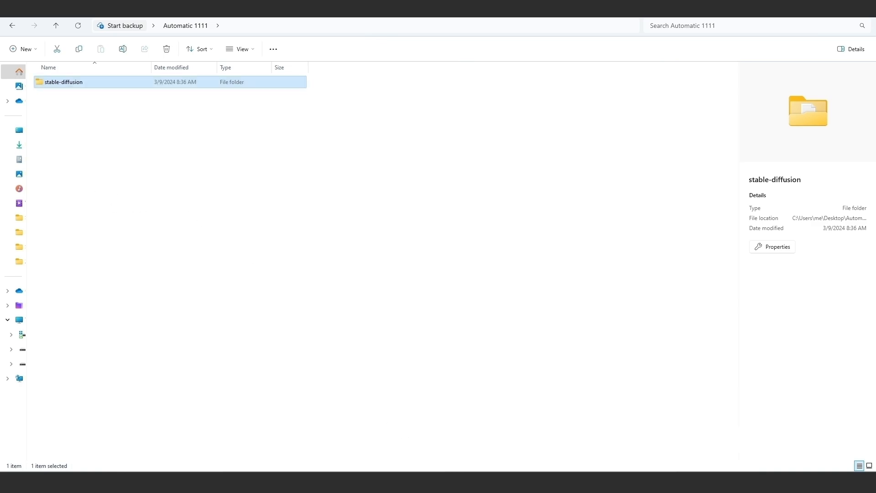
In Notepad, append the copied path "C:\Users\me\Desktop\Automatic 1111\stable-diffusion" after --forge-ref-a1111-home in COMMANDLINE_ARGS.
{"action": "mouse_move", "coordinate": [398, 482]}
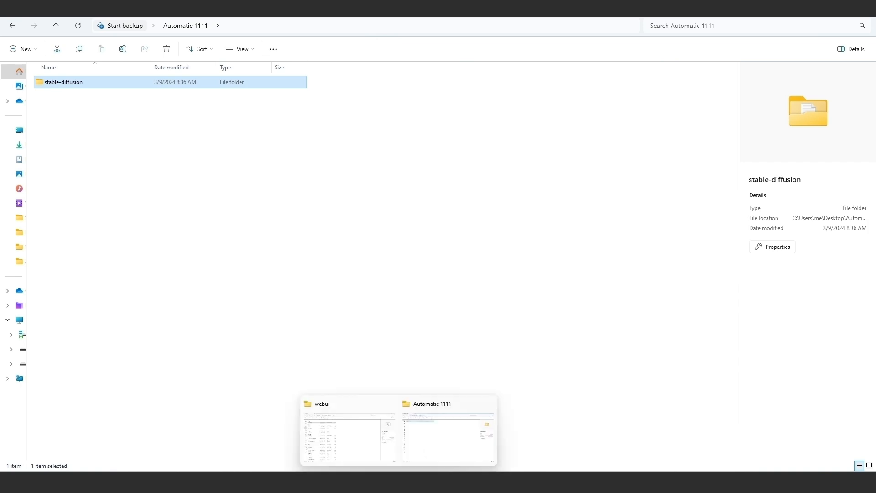
{"action": "left_click", "coordinate": [518, 482]}
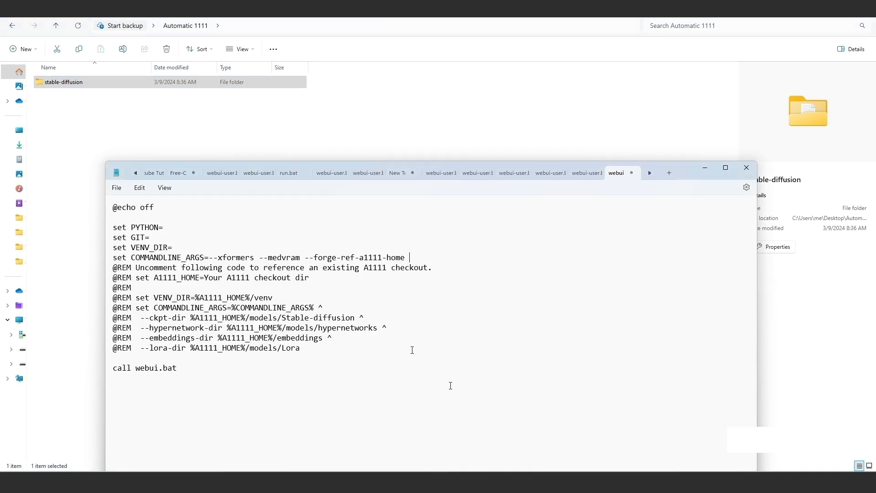
{"action": "left_click", "coordinate": [406, 256]}
{"action": "key", "text": "ctrl+v"}
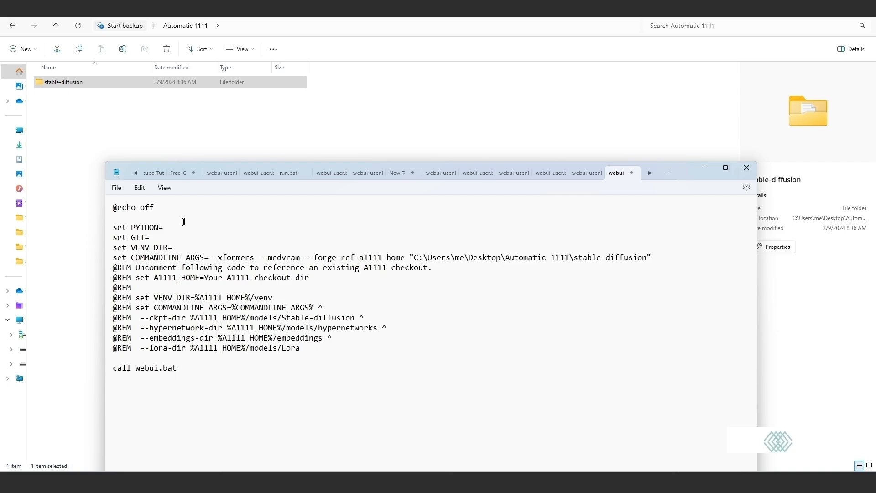
Save the batch file as webui-user with type All files, replacing the existing one, and minimize Notepad.
{"action": "left_click", "coordinate": [120, 189]}
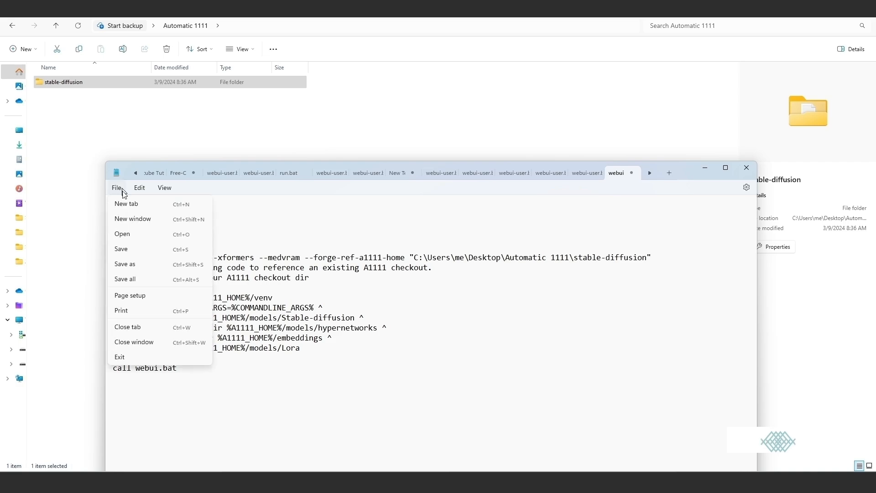
{"action": "left_click", "coordinate": [133, 265]}
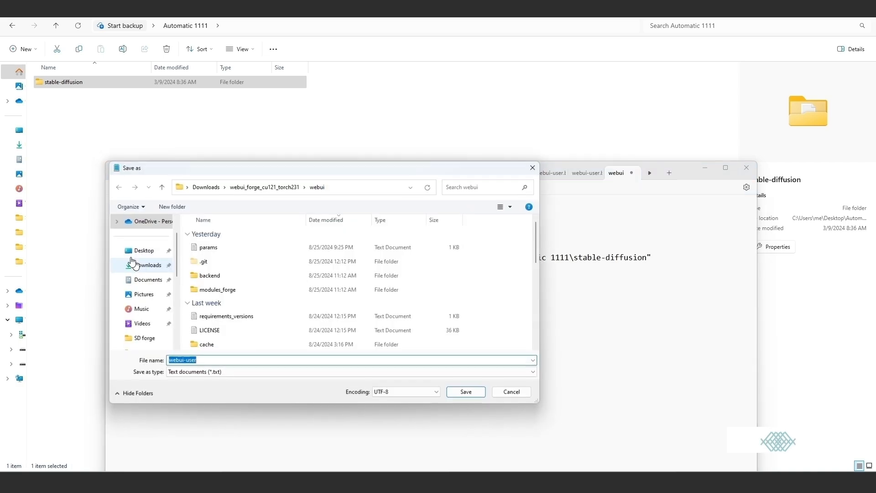
{"action": "left_click", "coordinate": [241, 372]}
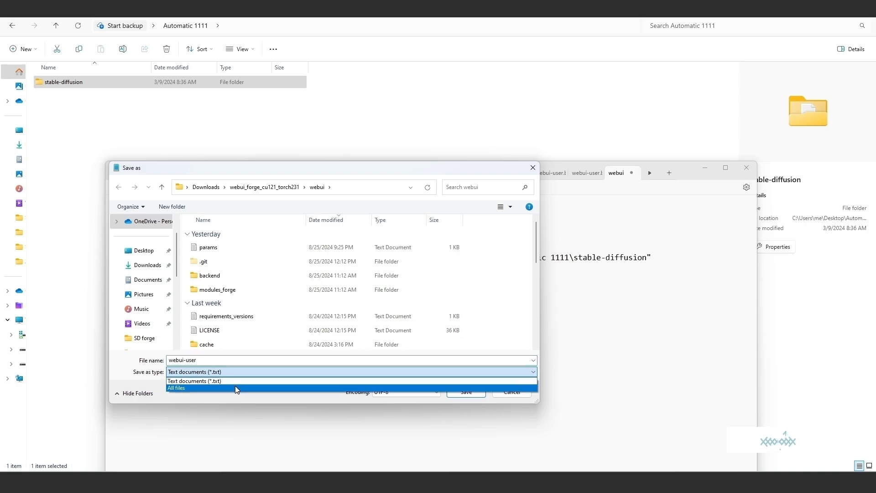
{"action": "left_click", "coordinate": [234, 387]}
{"action": "left_click", "coordinate": [466, 393]}
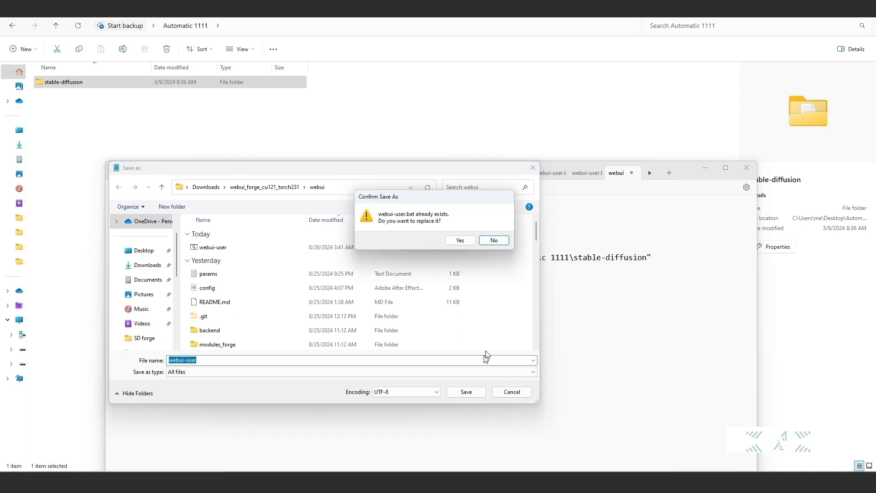
{"action": "left_click", "coordinate": [467, 243]}
{"action": "left_click", "coordinate": [704, 167]}
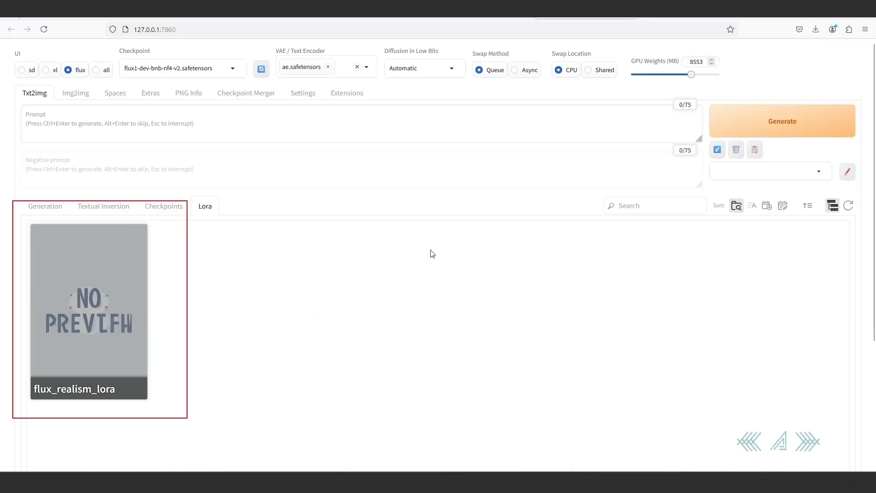
Close the running Forge console and relaunch Forge from the webui_forge_cu121_torch231 folder in File Explorer.
{"action": "mouse_move", "coordinate": [652, 470]}
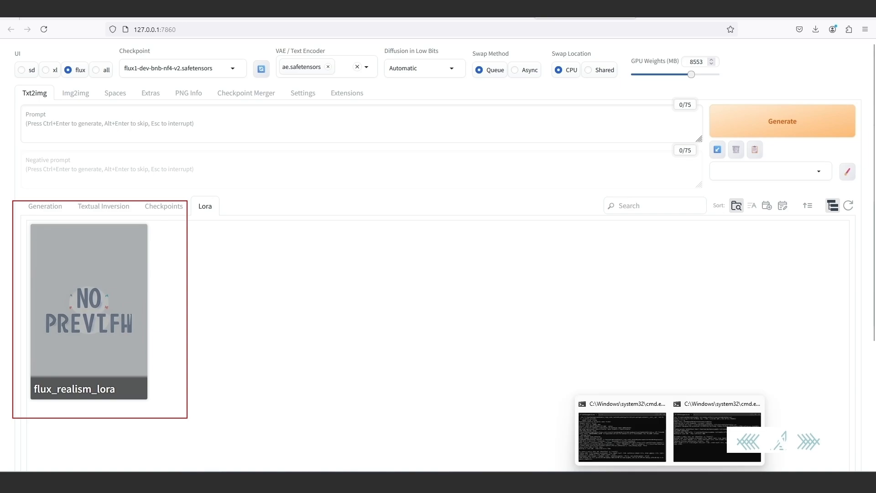
{"action": "left_click", "coordinate": [636, 448]}
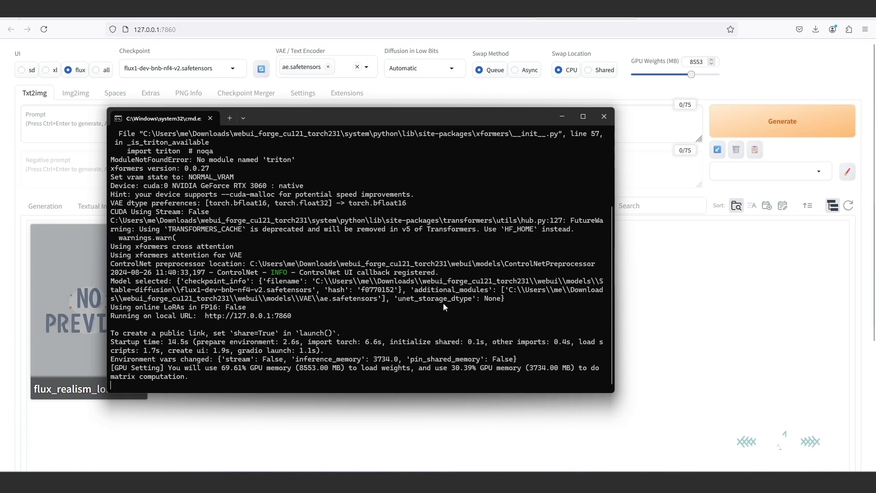
{"action": "left_click", "coordinate": [600, 124]}
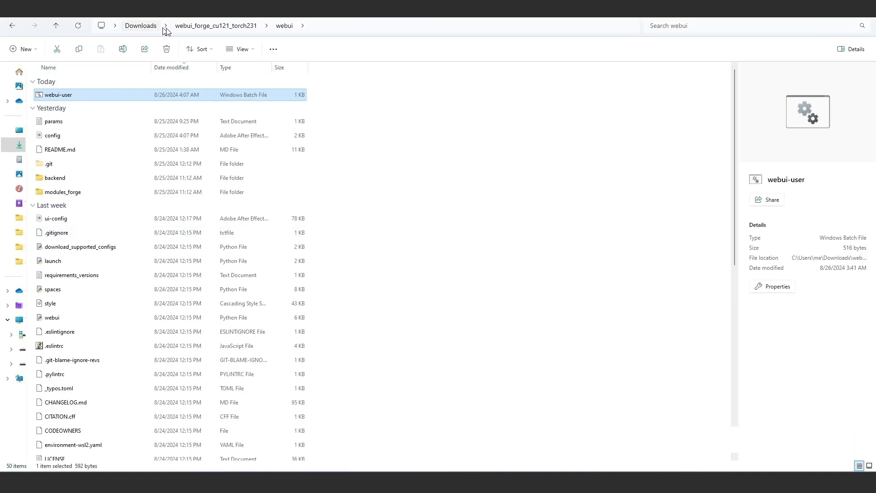
{"action": "left_click", "coordinate": [190, 28]}
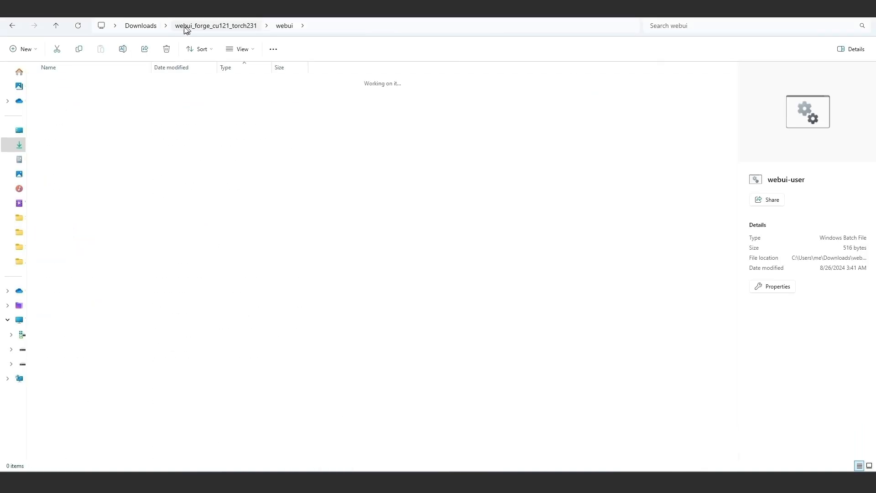
{"action": "double_click", "coordinate": [58, 136]}
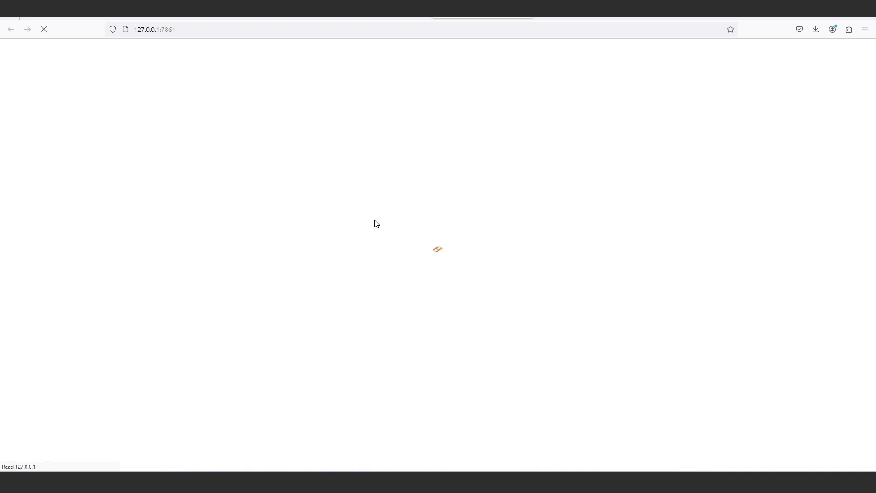
Check the checkpoint list and the Lora models in the restarted Forge web UI.
{"action": "left_click", "coordinate": [214, 68]}
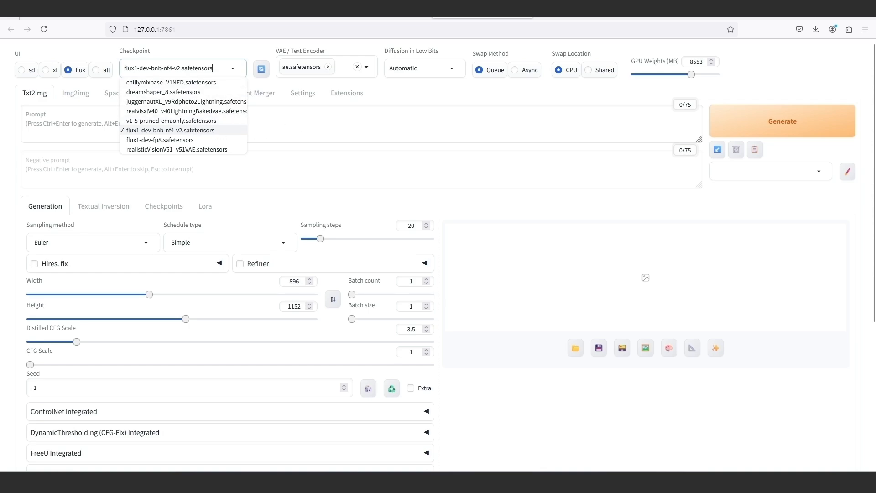
{"action": "left_click", "coordinate": [299, 125]}
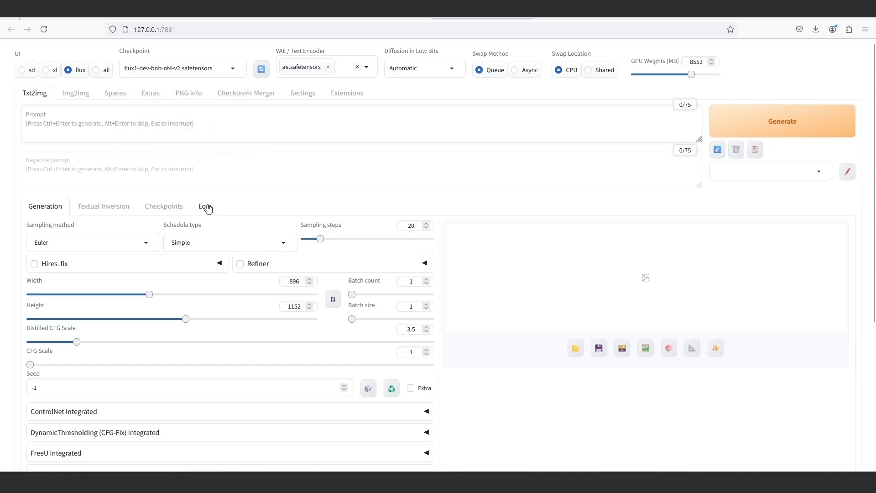
{"action": "left_click", "coordinate": [206, 206]}
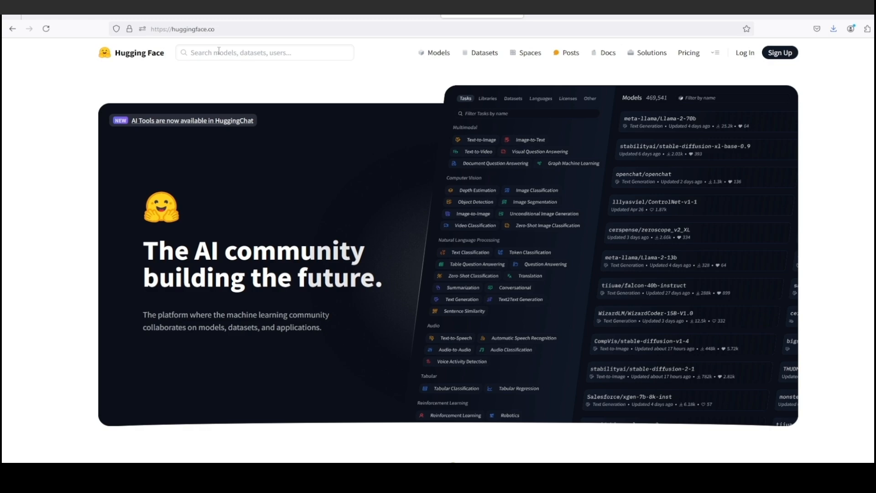
Browse the Hugging Face Spaces and open the FLUX.1 [dev] space by black-forest-labs.
{"action": "left_click", "coordinate": [529, 55]}
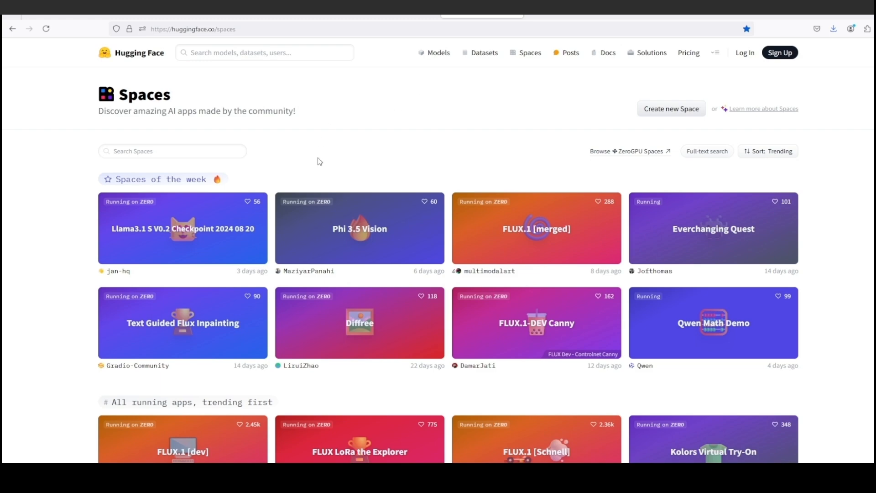
{"action": "scroll", "coordinate": [382, 189], "scroll_direction": "down", "scroll_amount": 3}
{"action": "scroll", "coordinate": [383, 188], "scroll_direction": "down", "scroll_amount": 10}
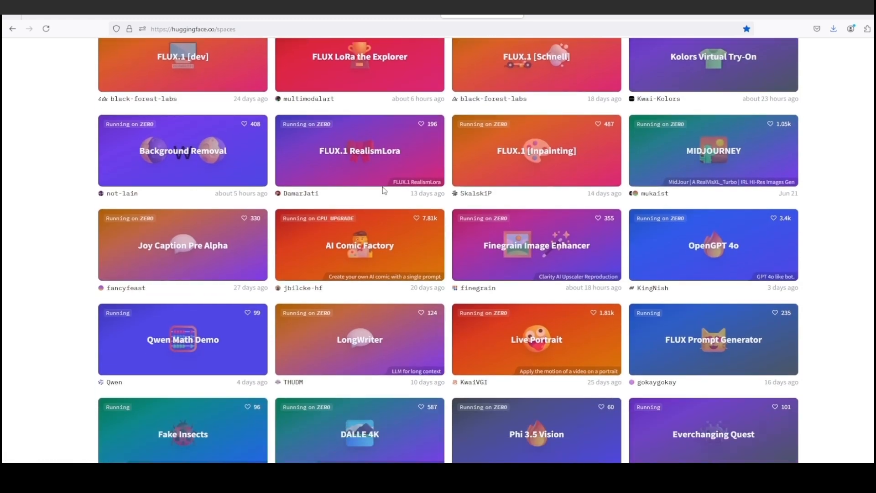
{"action": "scroll", "coordinate": [383, 188], "scroll_direction": "up", "scroll_amount": 8}
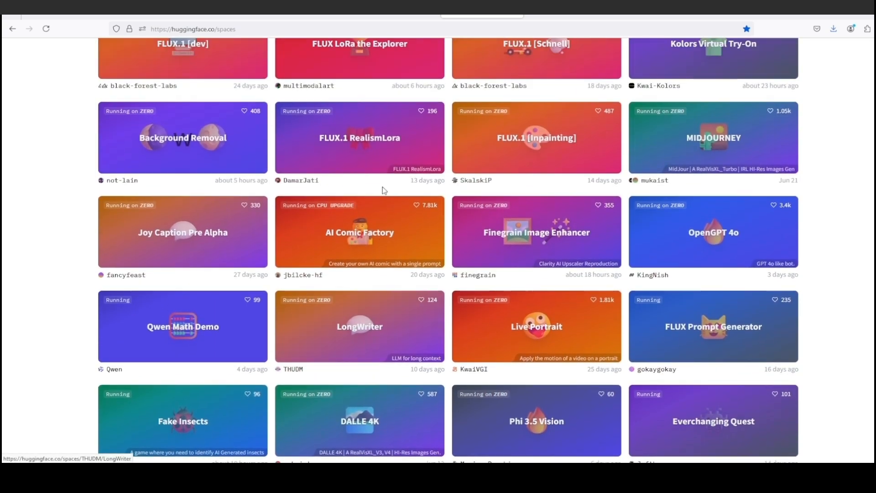
{"action": "scroll", "coordinate": [384, 191], "scroll_direction": "up", "scroll_amount": 2}
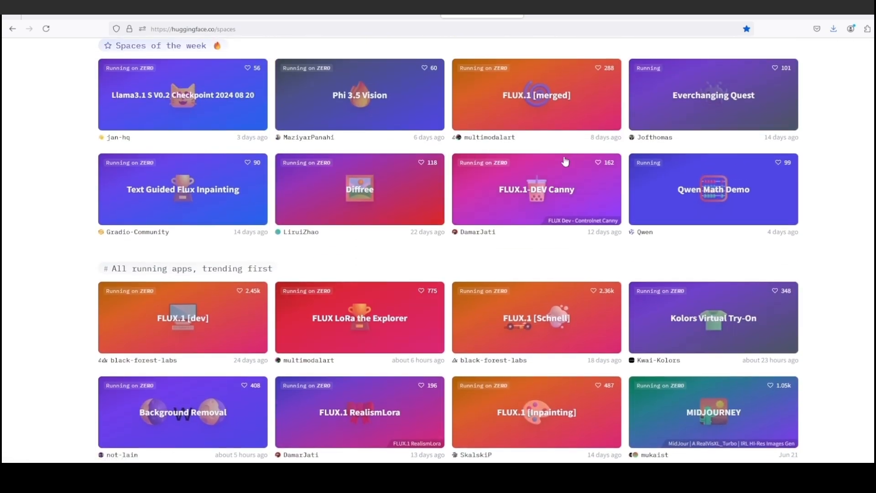
{"action": "left_click", "coordinate": [179, 322]}
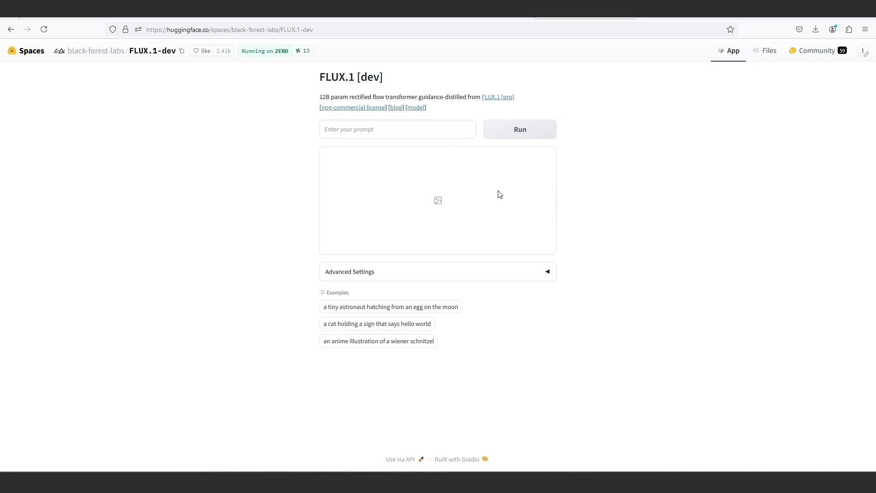
Load the example "a tiny astronaut hatching from an egg on the moon" and expand the advanced settings.
{"action": "left_click", "coordinate": [415, 312]}
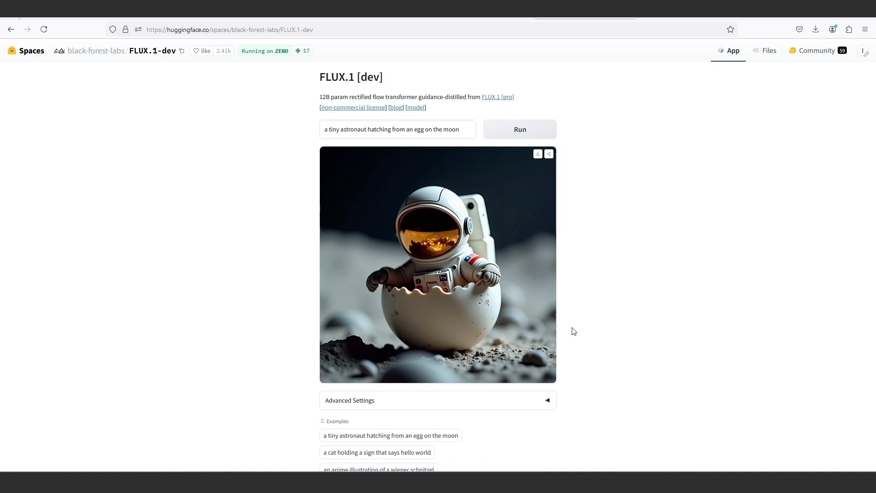
{"action": "scroll", "coordinate": [574, 331], "scroll_direction": "down", "scroll_amount": 1}
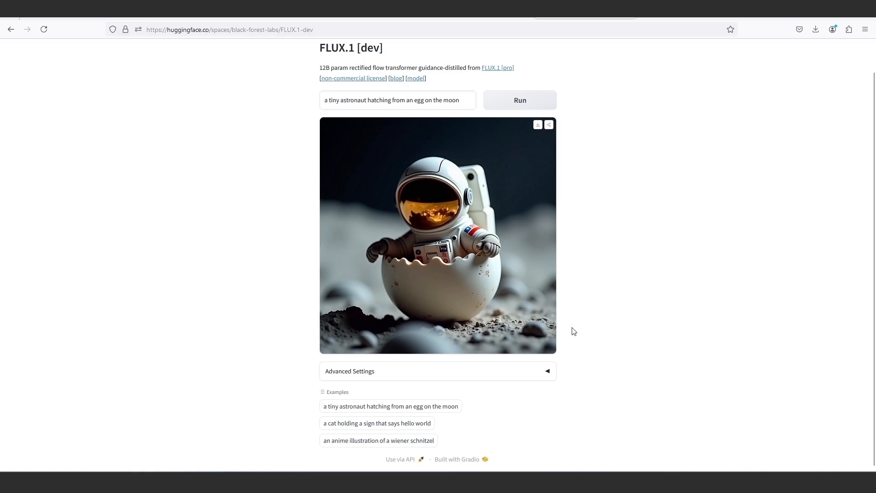
{"action": "left_click", "coordinate": [547, 373]}
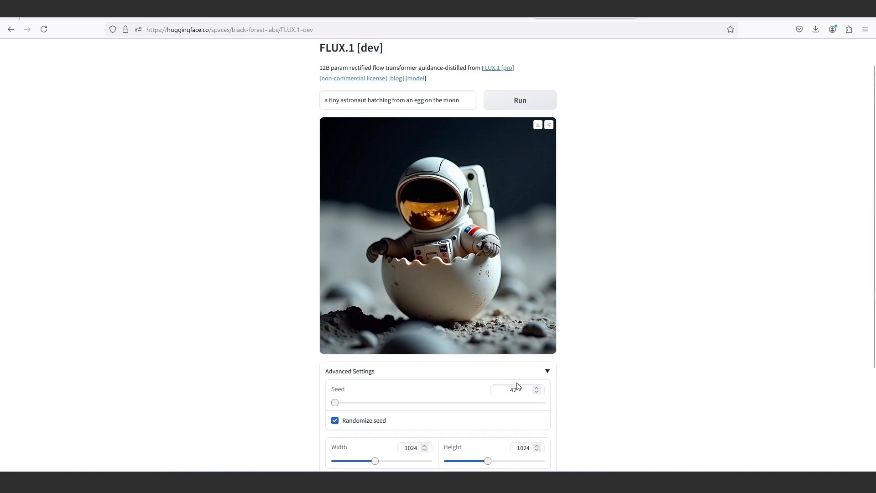
{"action": "scroll", "coordinate": [513, 386], "scroll_direction": "down", "scroll_amount": 3}
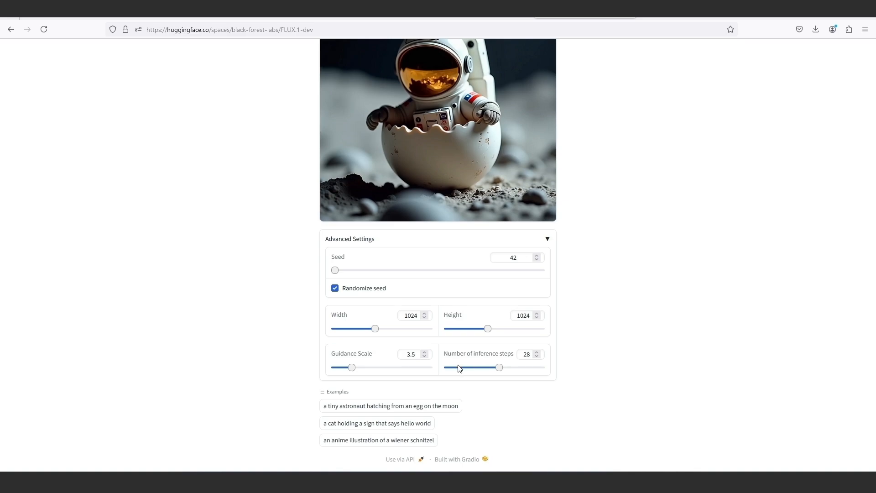
Try a guidance scale of 15 for the astronaut example.
{"action": "left_click_drag", "start_coordinate": [354, 369], "coordinate": [409, 368]}
{"action": "scroll", "coordinate": [450, 342], "scroll_direction": "up", "scroll_amount": 5}
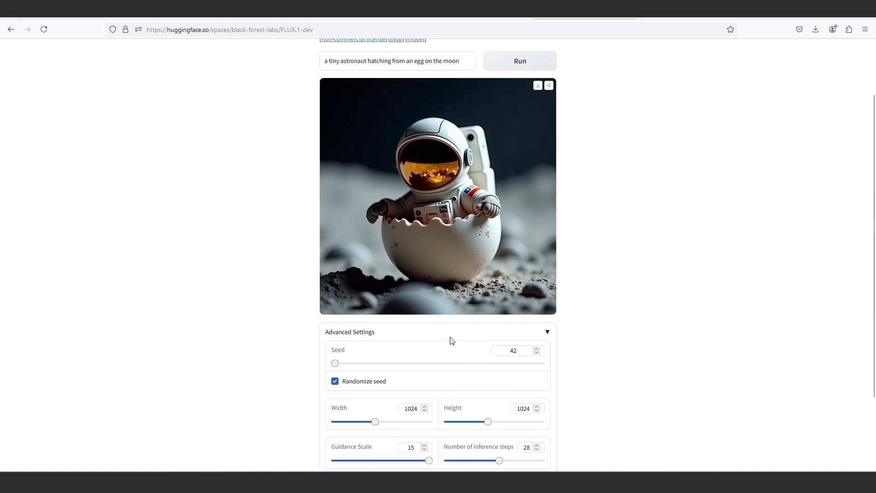
{"action": "scroll", "coordinate": [425, 275], "scroll_direction": "down", "scroll_amount": 3}
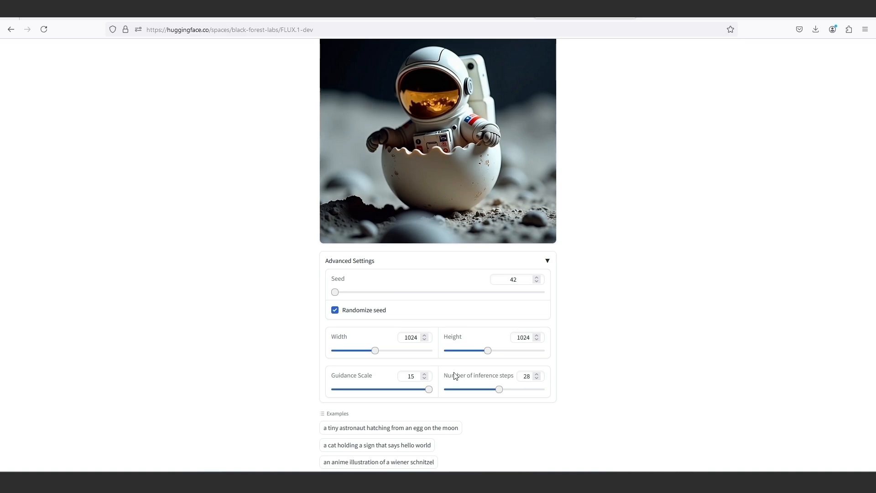
{"action": "scroll", "coordinate": [456, 376], "scroll_direction": "up", "scroll_amount": 1}
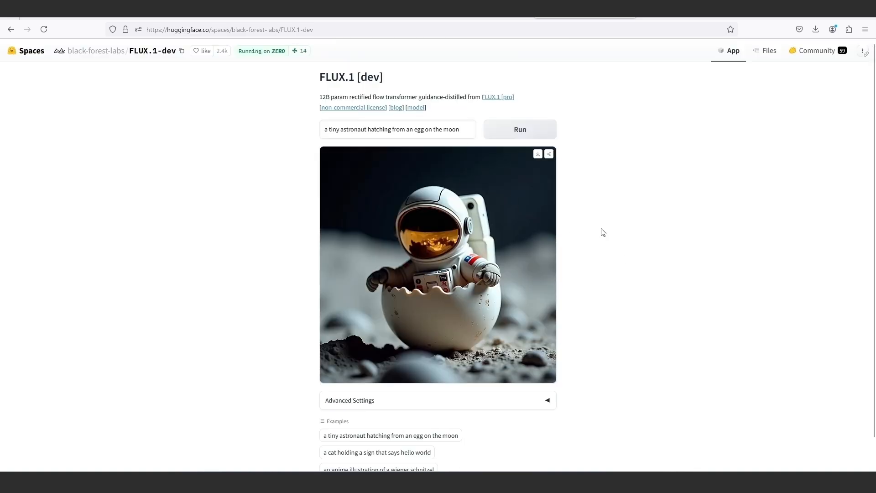
Expand the advanced settings and replace the prompt with the copied text ending "the camera, smiling, showing her 2 palm and 10 fingers".
{"action": "scroll", "coordinate": [602, 232], "scroll_direction": "down", "scroll_amount": 1}
{"action": "left_click", "coordinate": [547, 372]}
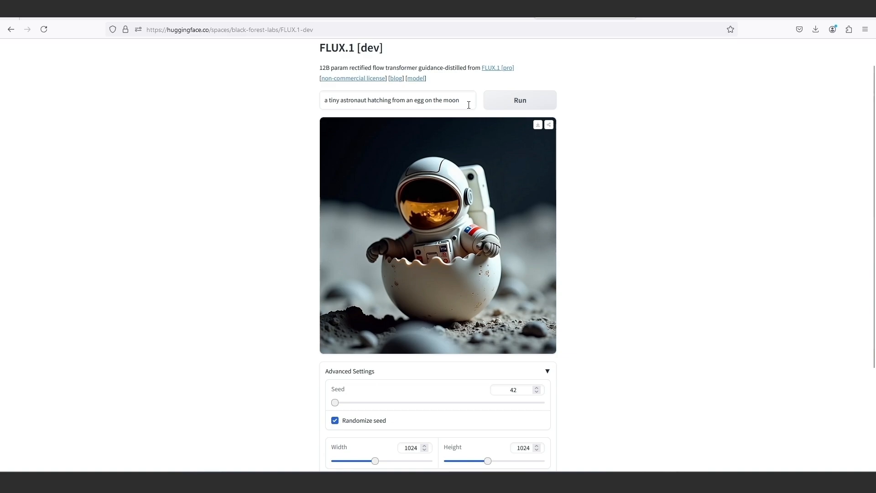
{"action": "left_click_drag", "start_coordinate": [466, 101], "coordinate": [295, 95]}
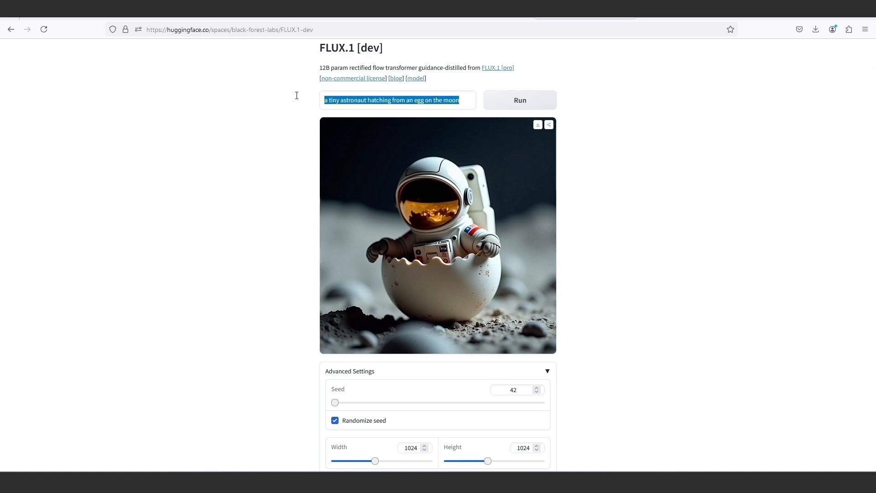
{"action": "right_click", "coordinate": [447, 100]}
{"action": "left_click", "coordinate": [482, 159]}
{"action": "key", "text": "ctrl+v"}
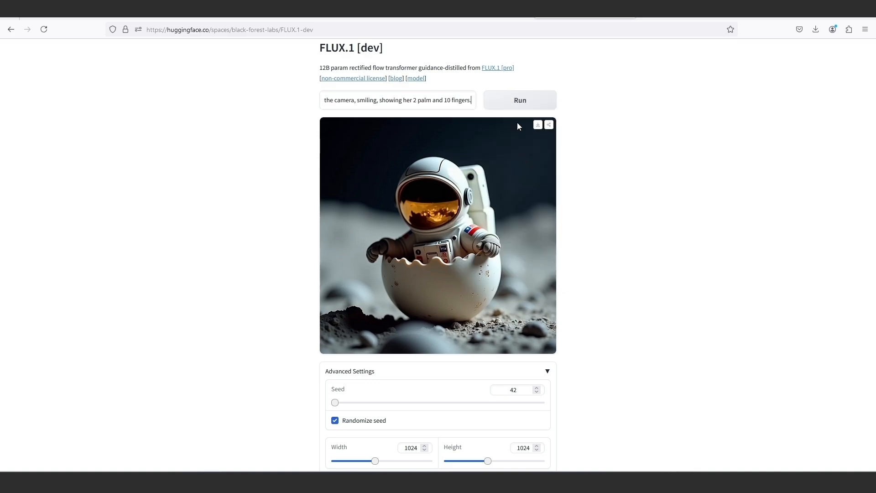
Set the image width to 1216 and the height to 832 in the advanced settings.
{"action": "scroll", "coordinate": [605, 207], "scroll_direction": "down", "scroll_amount": 2}
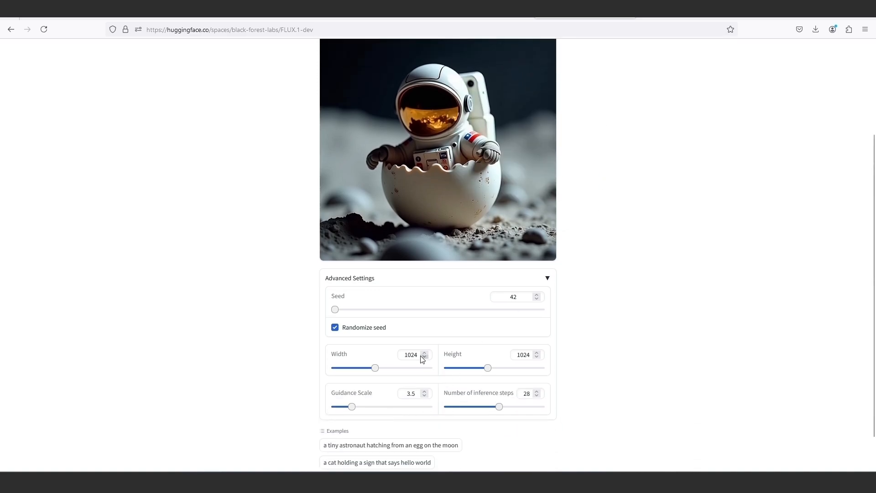
{"action": "left_click_drag", "start_coordinate": [417, 355], "coordinate": [384, 352]}
{"action": "type", "text": "1"}
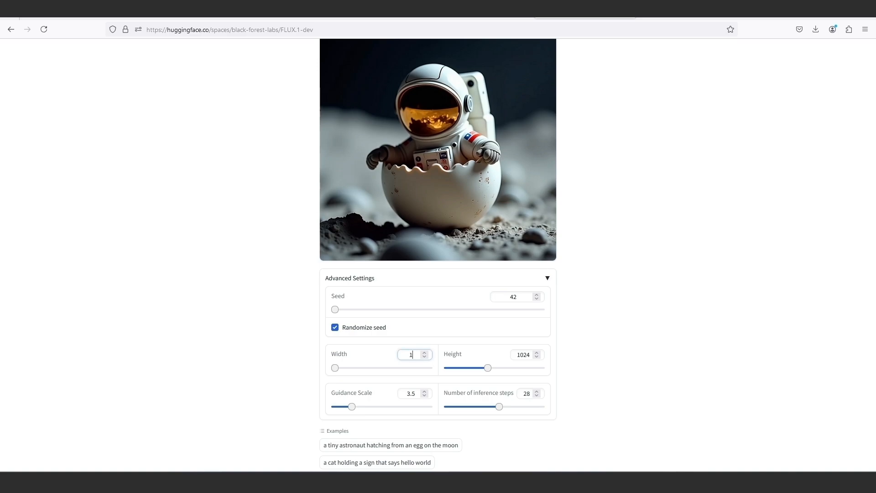
{"action": "type", "text": "216"}
{"action": "mouse_move", "coordinate": [527, 355]}
{"action": "left_mouse_down"}
{"action": "mouse_move", "coordinate": [506, 356]}
{"action": "mouse_move", "coordinate": [532, 354]}
{"action": "left_mouse_up"}
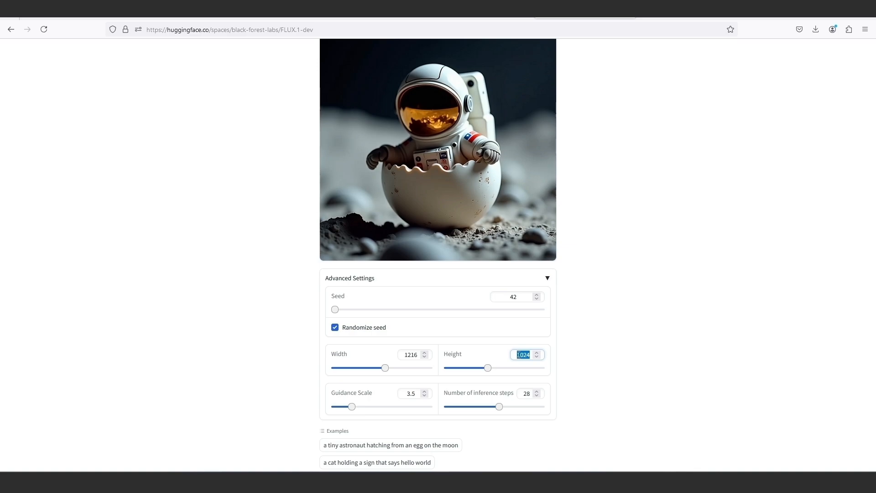
{"action": "type", "text": "832"}
{"action": "left_click", "coordinate": [593, 381]}
Set the guidance scale to 2 in the advanced settings.
{"action": "left_click", "coordinate": [413, 393]}
{"action": "double_click", "coordinate": [412, 393]}
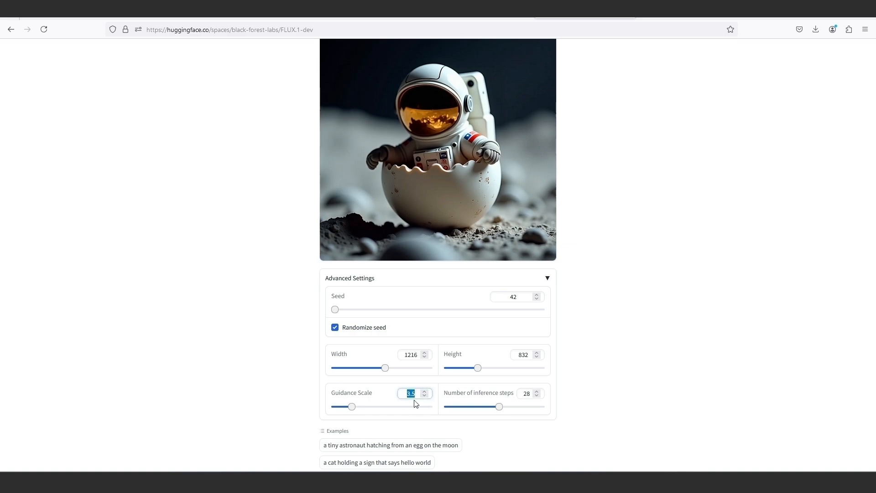
{"action": "type", "text": "1"}
{"action": "key", "text": "BackSpace"}
{"action": "type", "text": "2"}
Correct the prompt's ending to "showing her 2 palms and 10 fingers." and generate the image.
{"action": "scroll", "coordinate": [596, 387], "scroll_direction": "up", "scroll_amount": 3}
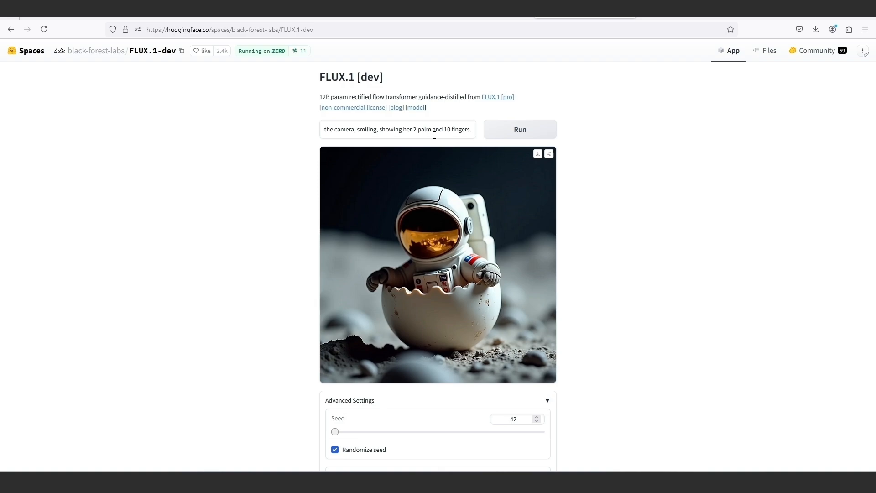
{"action": "type", "text": "s"}
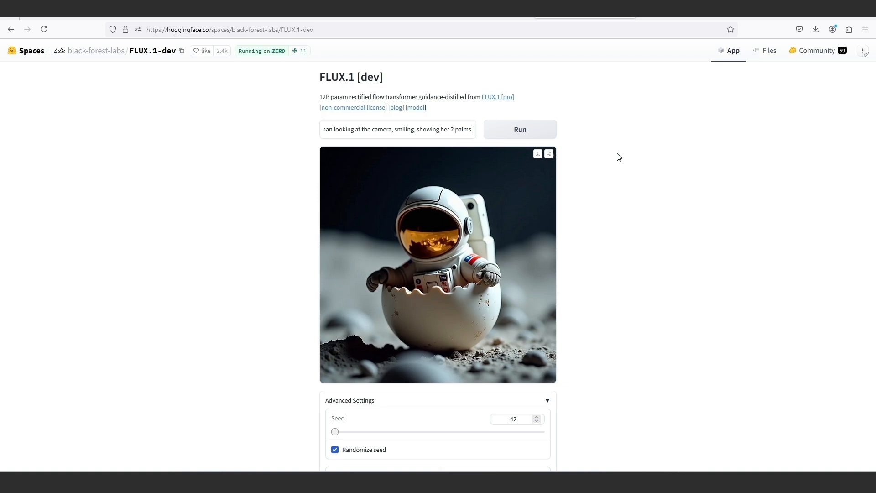
{"action": "type", "text": " a"}
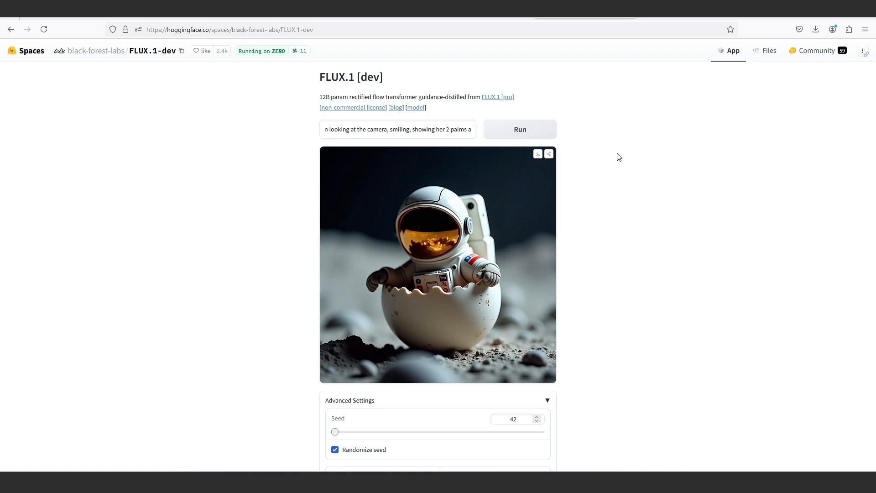
{"action": "type", "text": "nd 10 fingers."}
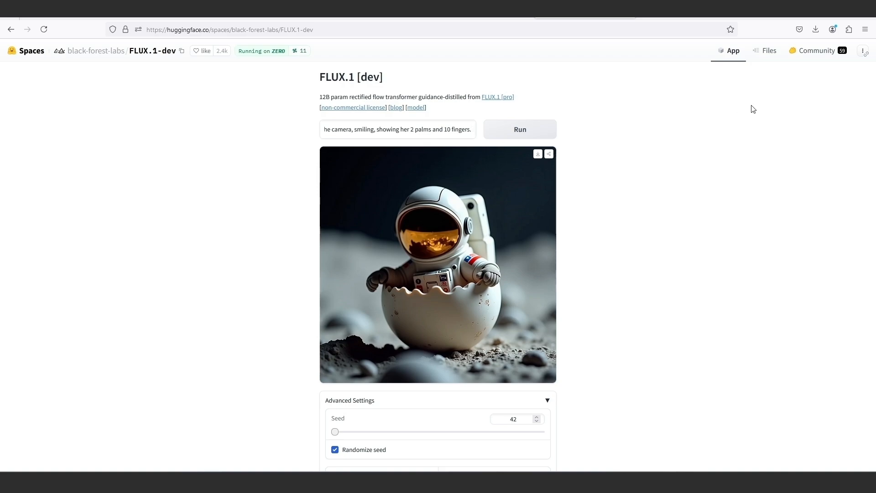
{"action": "left_click", "coordinate": [519, 133]}
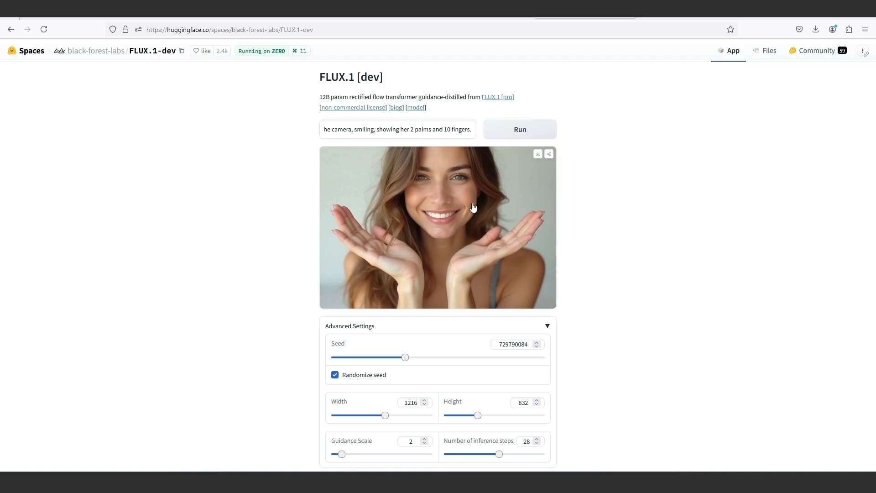
Download the generated image of the smiling woman, view it at full size, and return to the FLUX.1-dev space.
{"action": "scroll", "coordinate": [434, 237], "scroll_direction": "down", "scroll_amount": 2}
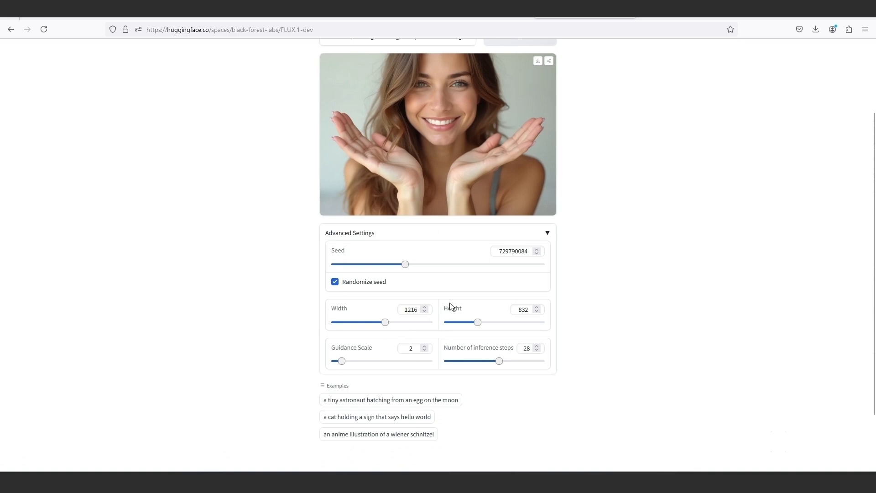
{"action": "scroll", "coordinate": [477, 323], "scroll_direction": "up", "scroll_amount": 2}
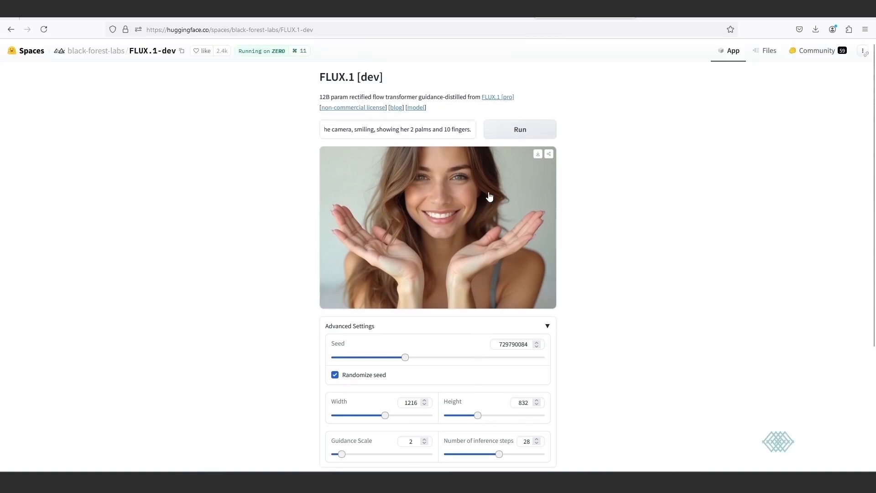
{"action": "left_click", "coordinate": [537, 154]}
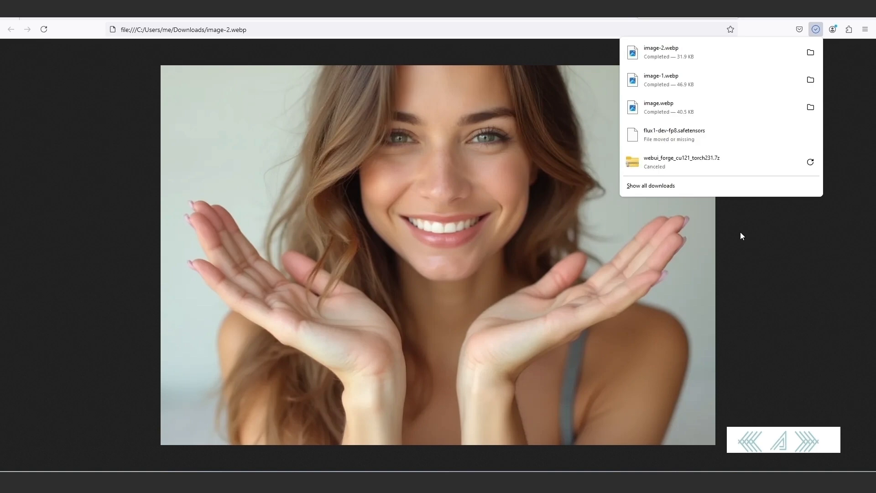
{"action": "left_click", "coordinate": [751, 243]}
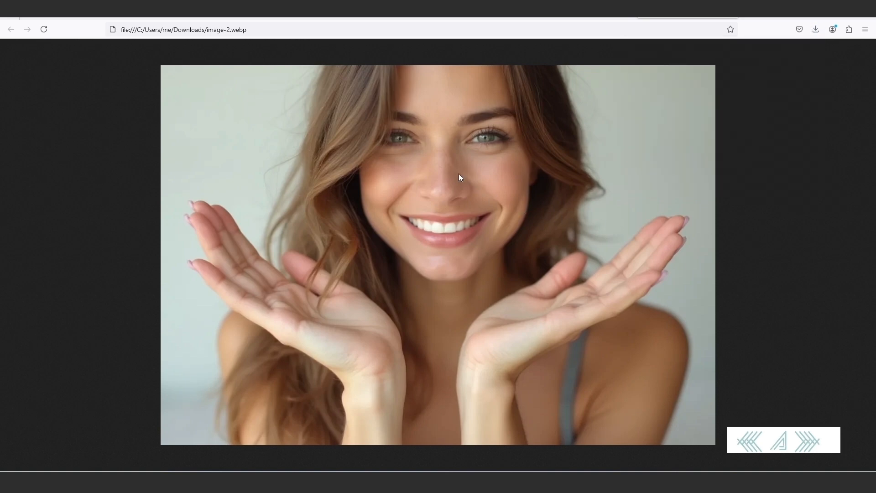
{"action": "left_click", "coordinate": [579, 21]}
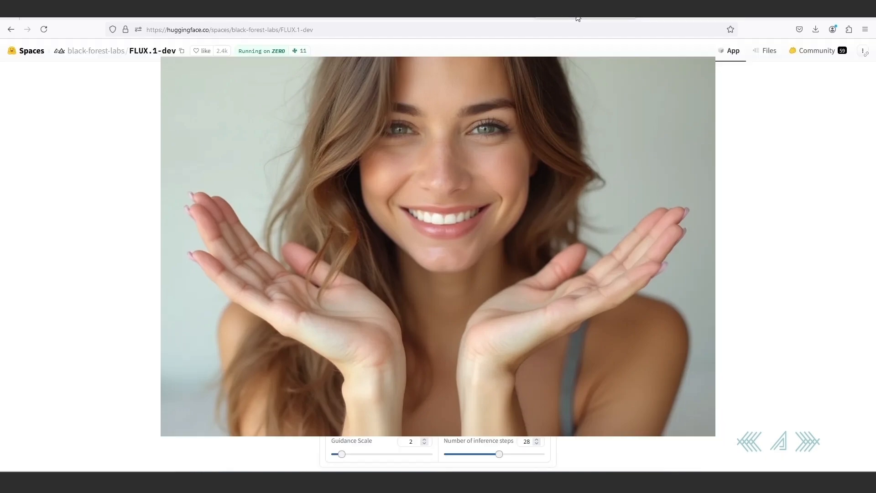